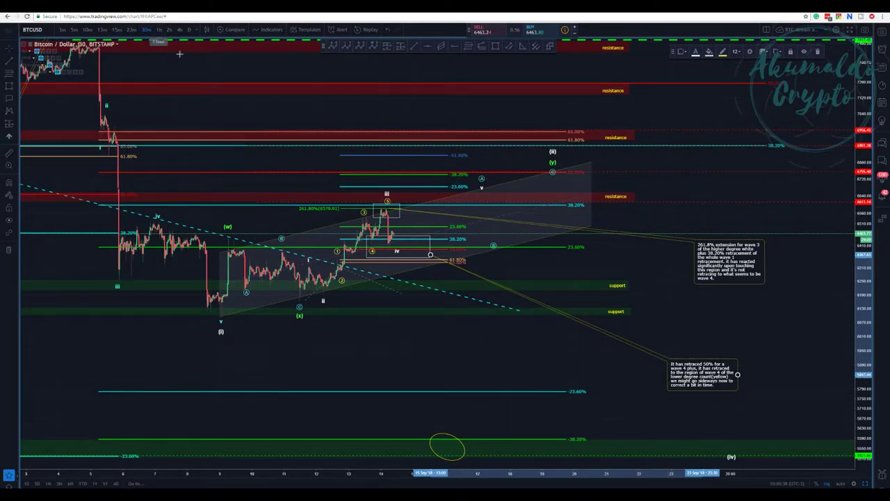
# - Try the white wave iii label at the yellow wave 3 peak and return it above yellow wave 5
pyautogui.scroll(1, 268, 223)
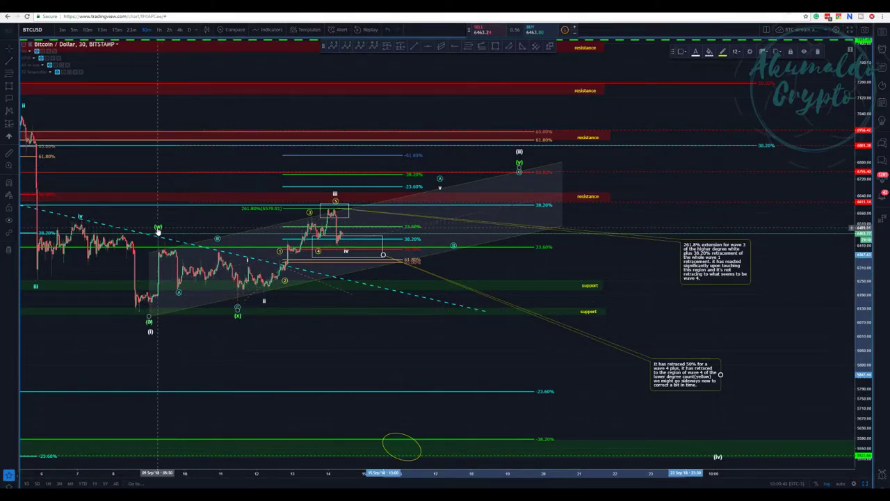
pyautogui.click(159, 227)
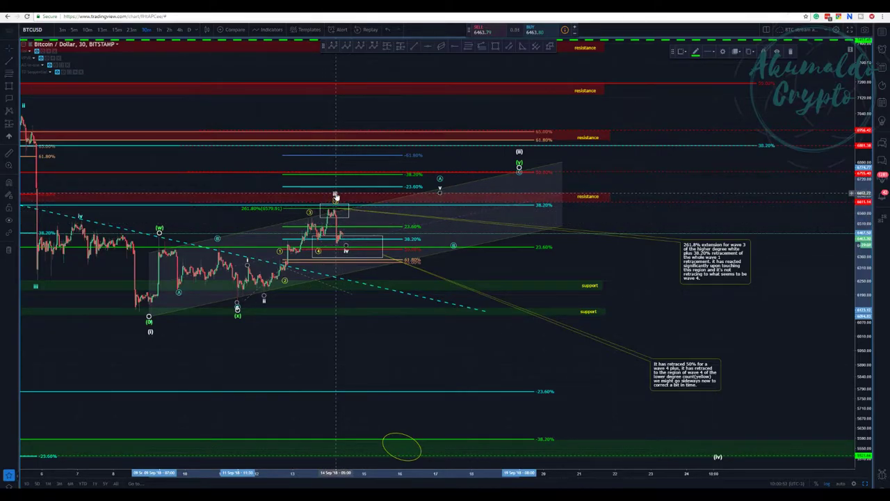
pyautogui.moveTo(334, 199); pyautogui.dragTo(308, 217)
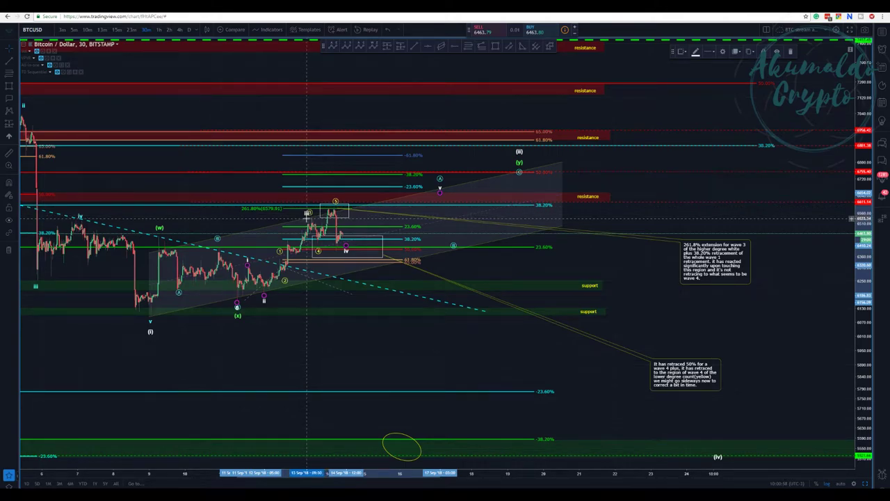
pyautogui.moveTo(303, 217)
pyautogui.mouseDown()
pyautogui.moveTo(295, 267)
pyautogui.moveTo(322, 192)
pyautogui.moveTo(336, 199)
pyautogui.mouseUp()
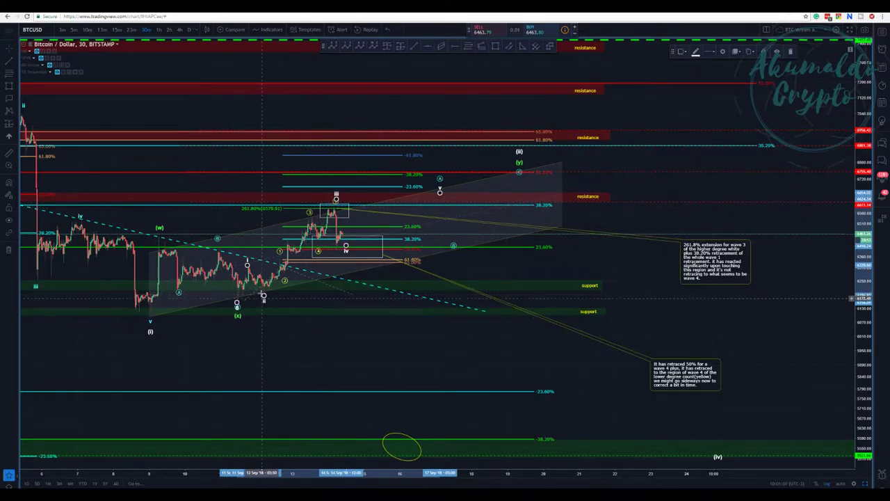
# - Compare the yellow 1–5 count with the white count and fine-tune the white wave iii label above yellow wave 5
pyautogui.click(280, 252)
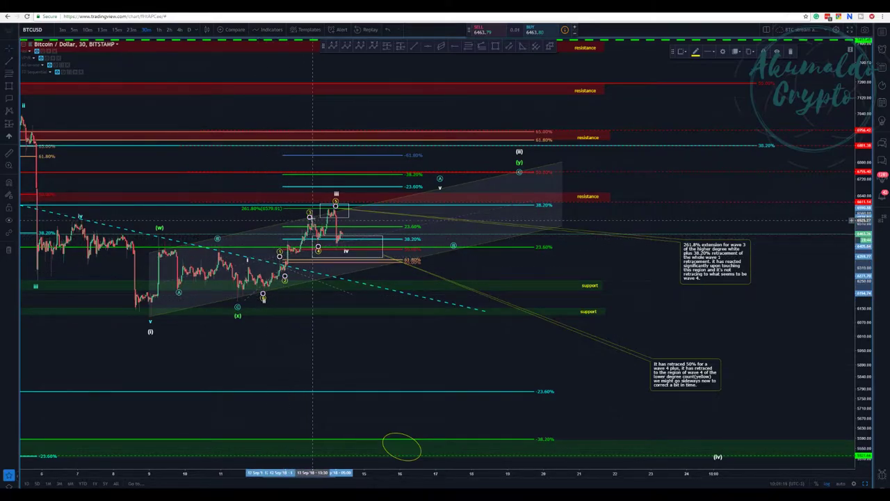
pyautogui.moveTo(310, 217); pyautogui.dragTo(310, 216)
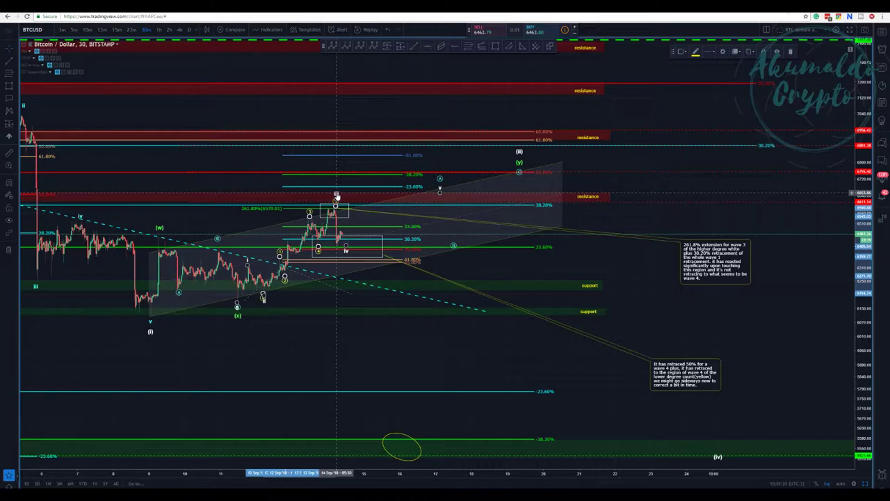
pyautogui.moveTo(337, 196); pyautogui.dragTo(335, 192)
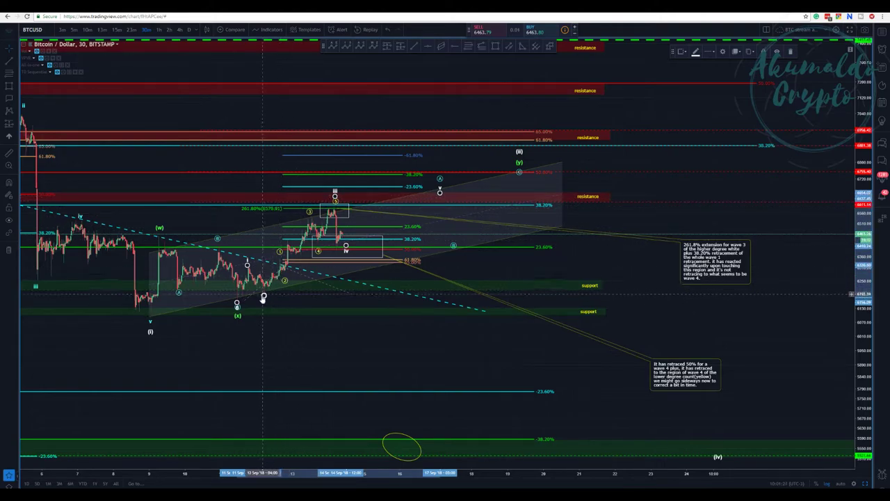
pyautogui.click(283, 272)
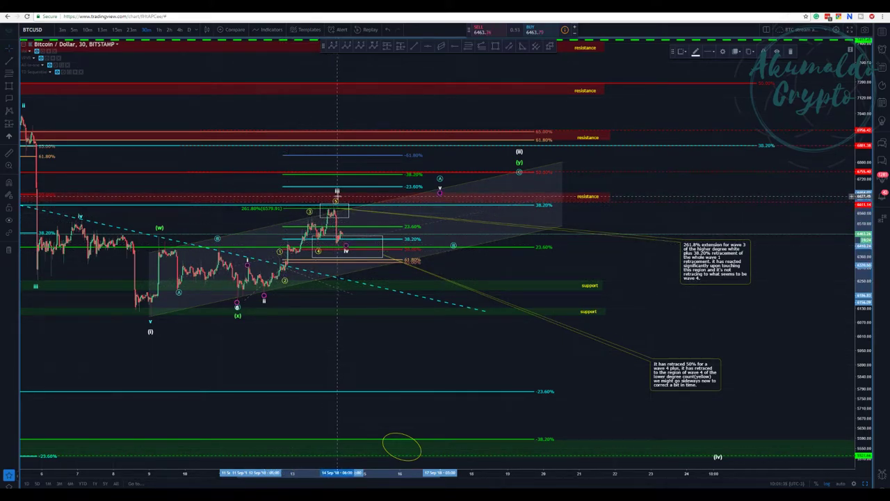
pyautogui.click(334, 199)
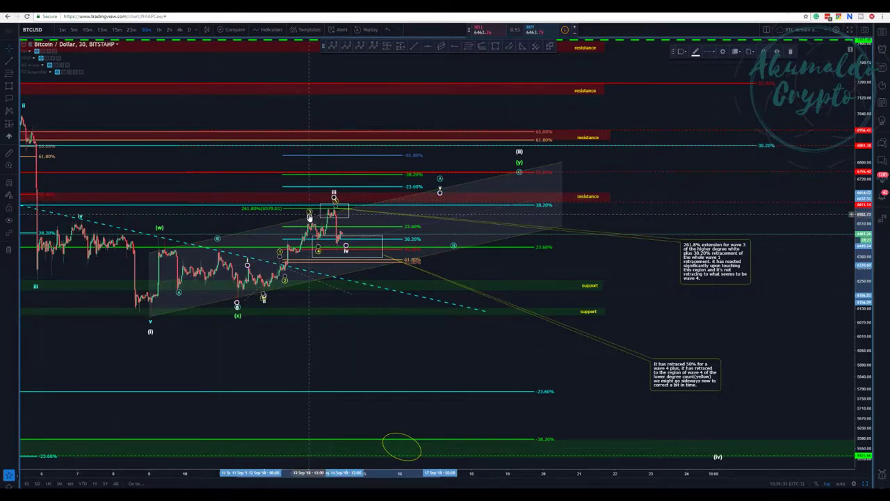
# - Measure yellow waves 1 and 2 with a temporary trend-based Fib extension and remove the drawing
pyautogui.click(483, 47)
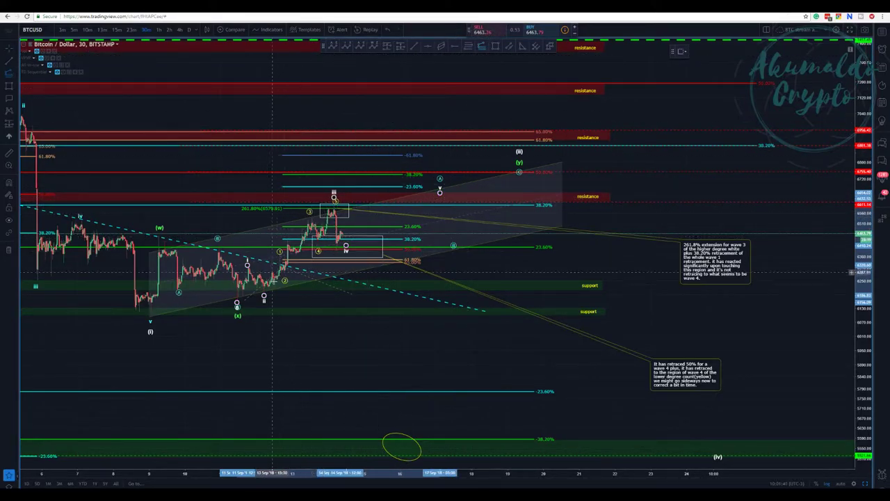
pyautogui.click(278, 292)
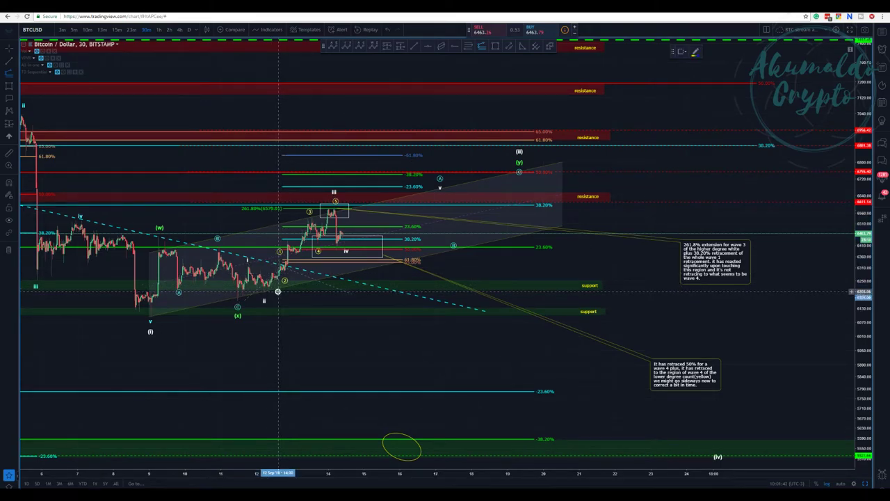
pyautogui.click(302, 258)
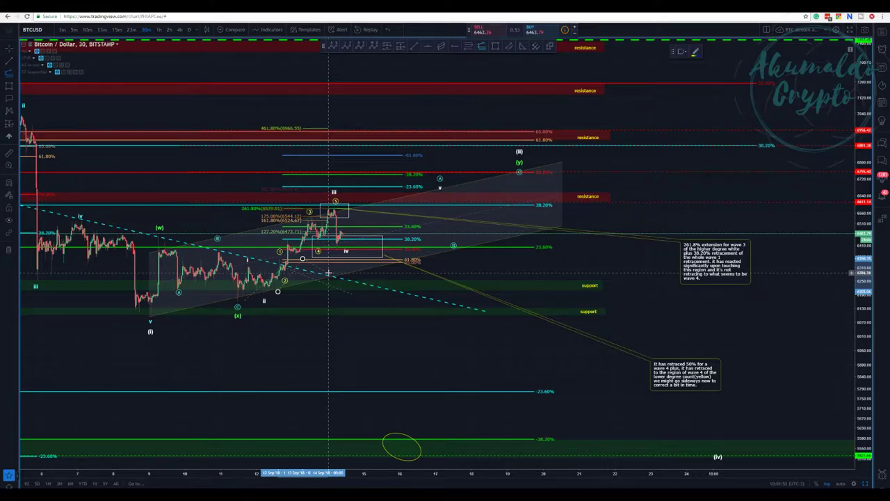
pyautogui.click(328, 272)
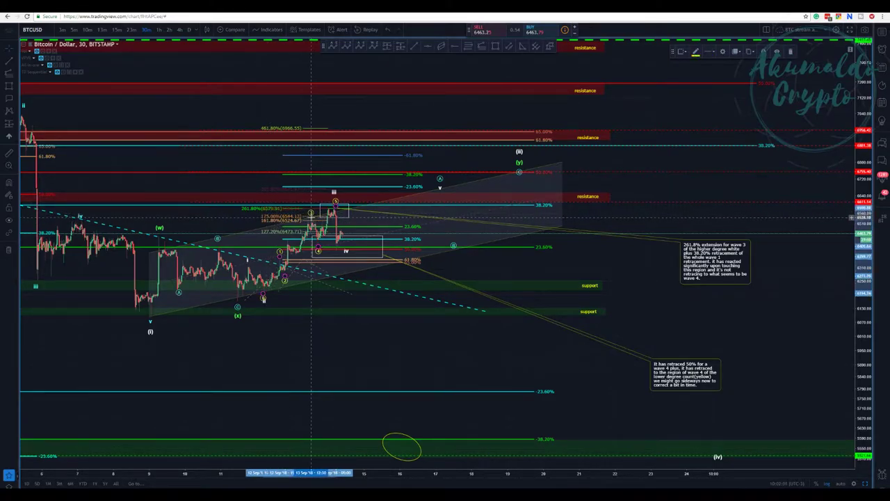
pyautogui.rightClick(289, 218)
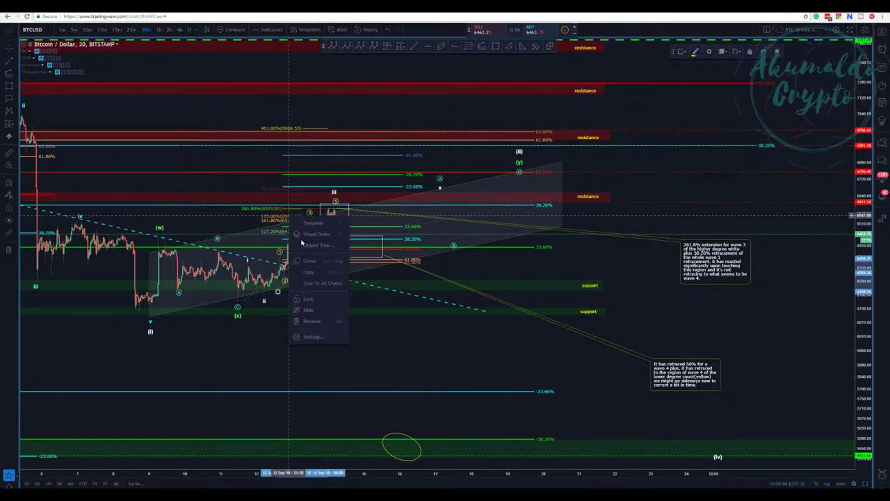
pyautogui.click(306, 322)
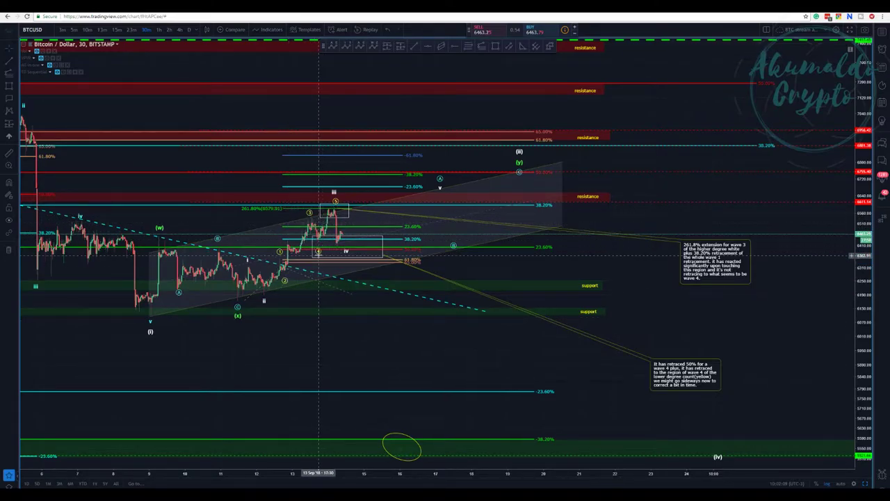
# - Draw a trend-based Fib extension at the price levels of the (x) low, white wave i high and wave ii low
pyautogui.click(322, 243)
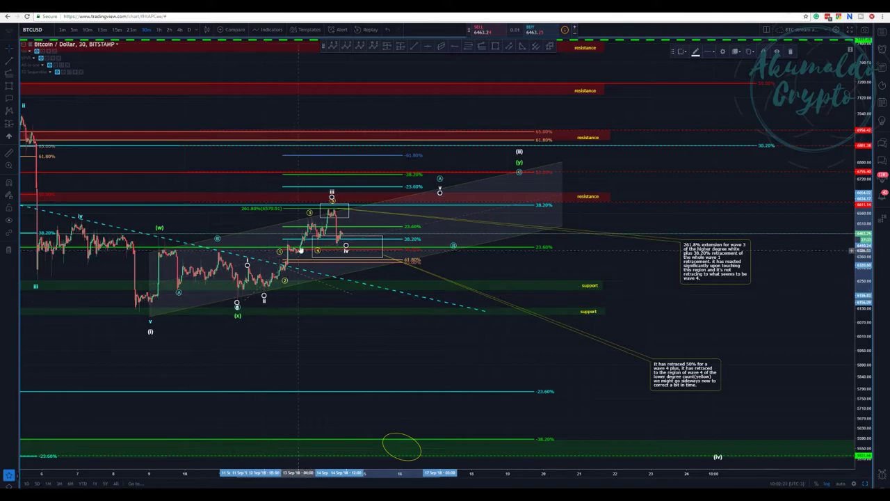
pyautogui.click(482, 48)
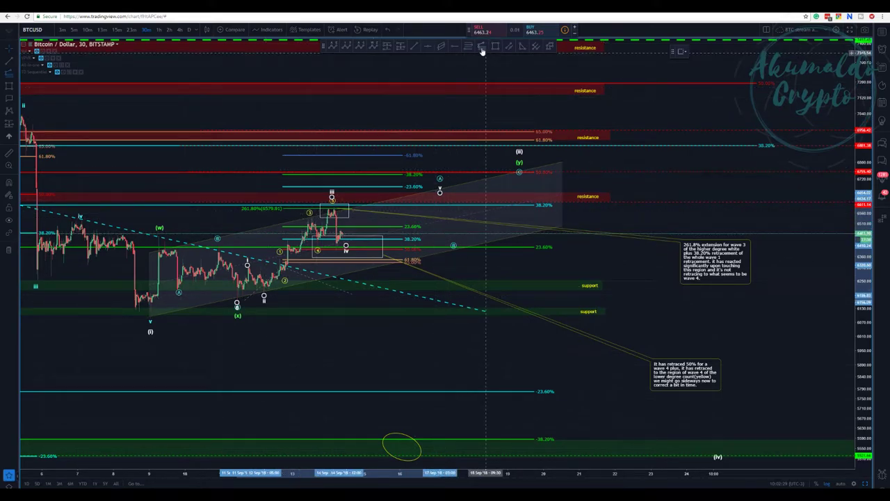
pyautogui.click(248, 299)
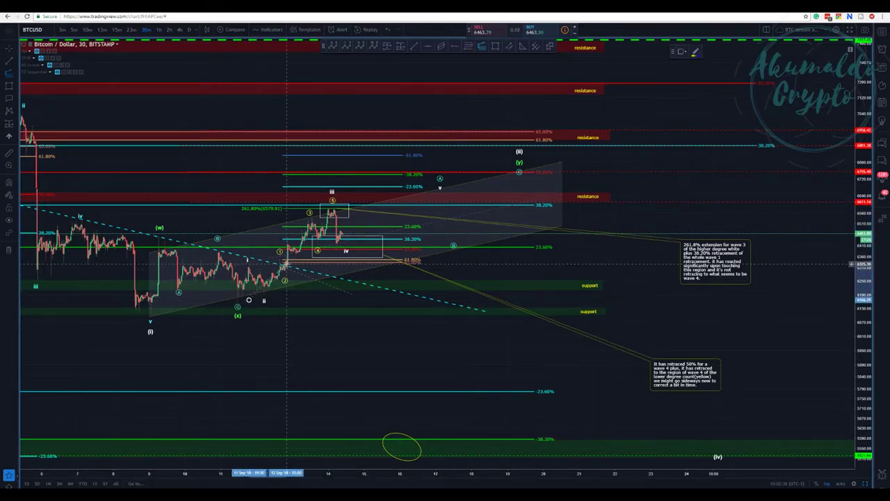
pyautogui.click(285, 265)
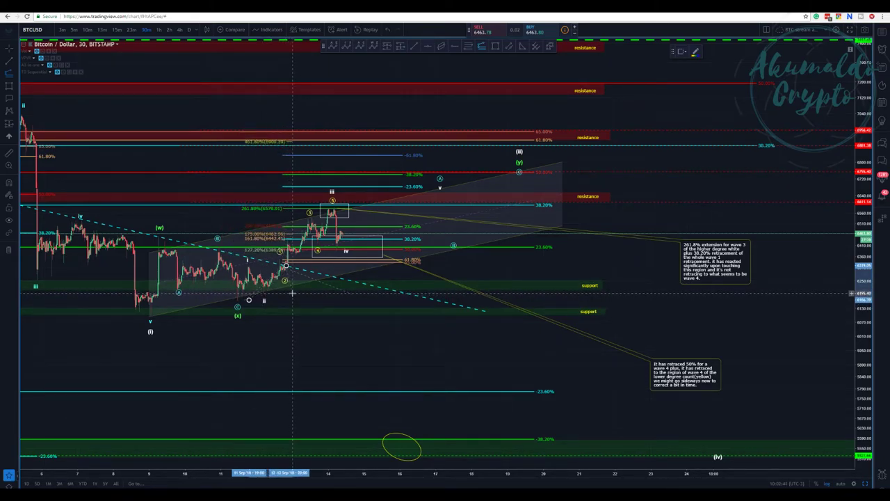
pyautogui.click(297, 293)
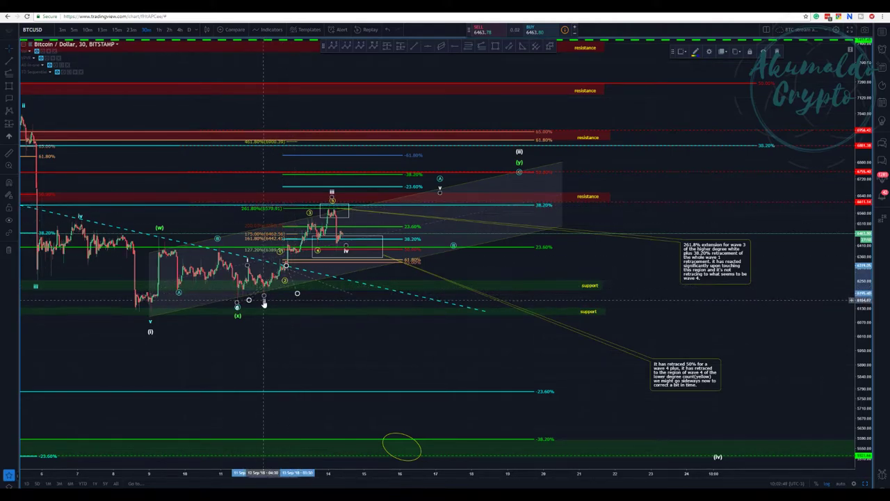
# - Delete the white i–v wave count and restore it on the chart
pyautogui.click(265, 299)
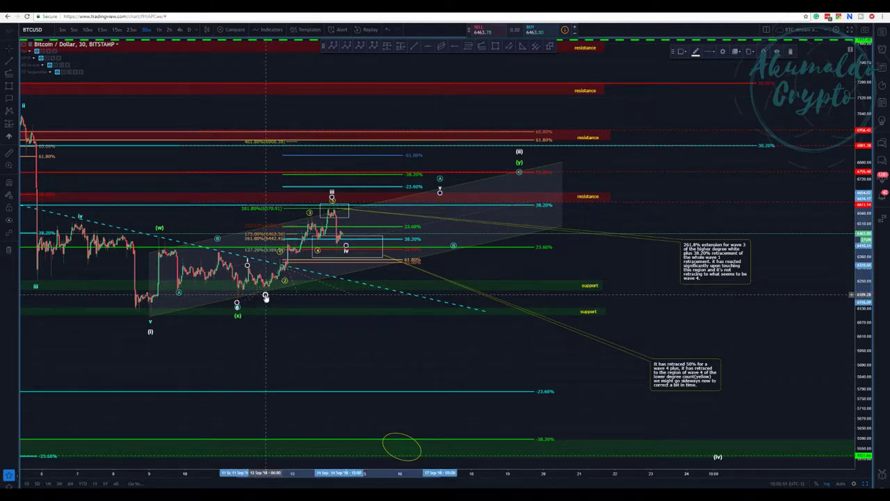
pyautogui.press('Delete')
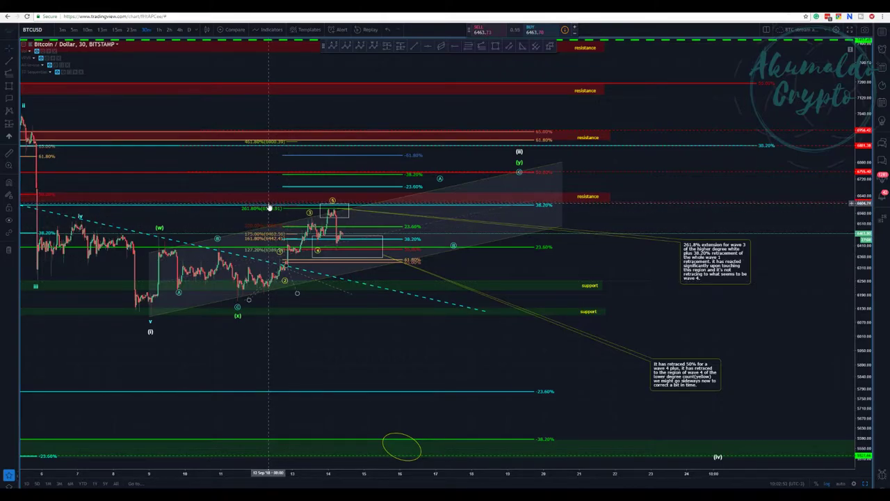
pyautogui.click(270, 209)
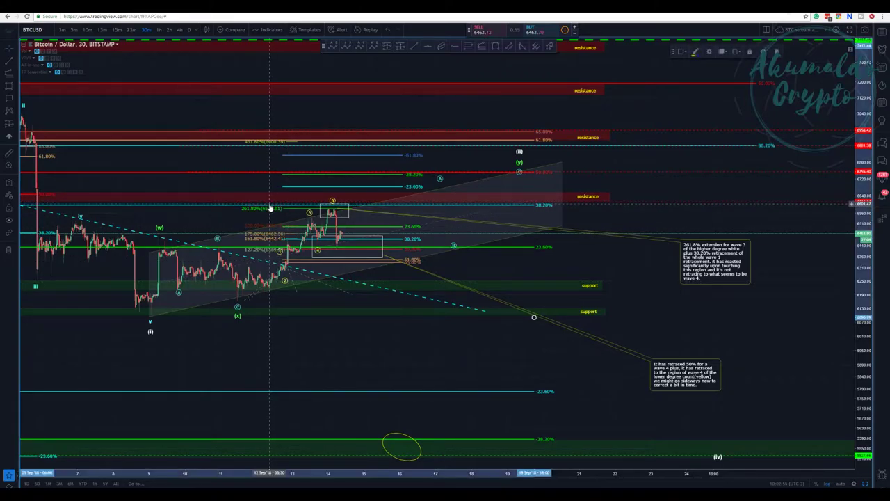
pyautogui.click(273, 144)
pyautogui.press('Escape')
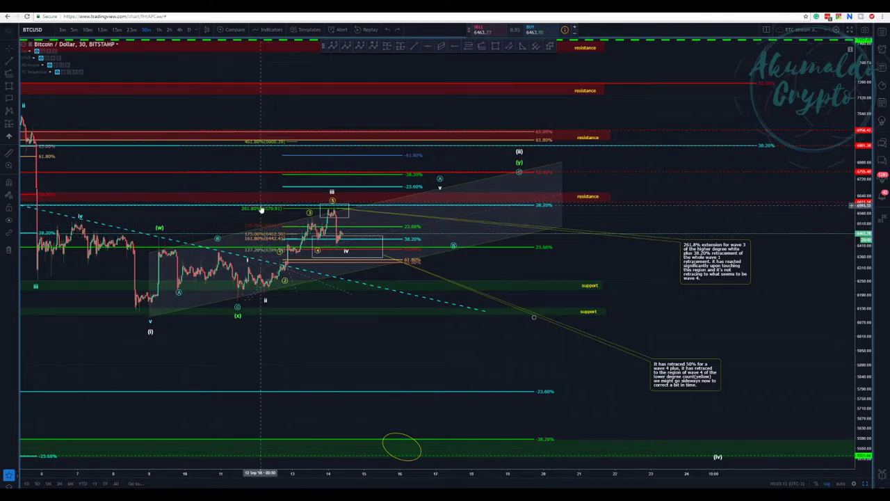
# - Remove the trend-based Fib extension and reposition the white wave iii label just above yellow wave 5
pyautogui.click(271, 143)
pyautogui.click(270, 144)
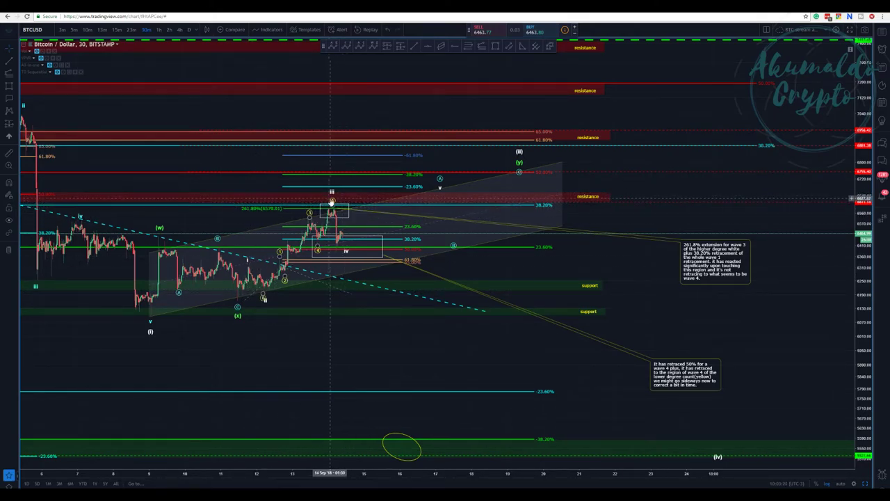
pyautogui.click(333, 195)
pyautogui.moveTo(333, 195); pyautogui.dragTo(332, 200)
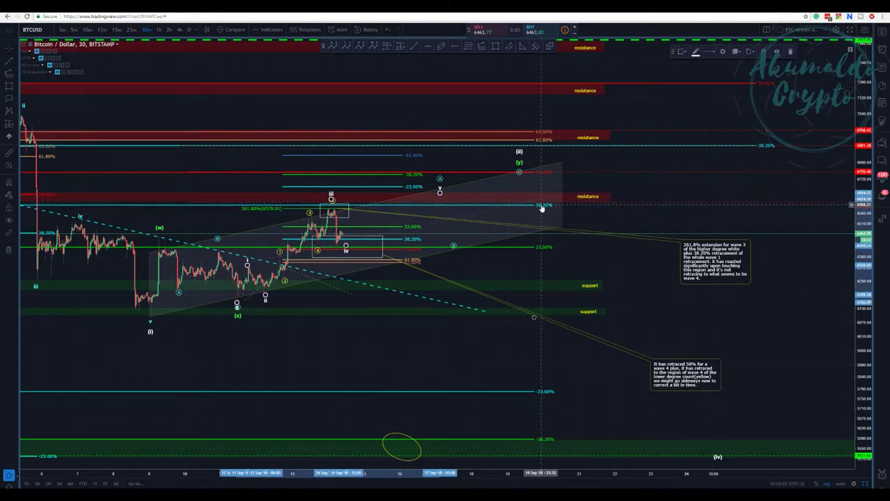
# - Examine the wider price history, including the 38.20% retracement, the resistance zones and the decline before the current wave count
pyautogui.scroll(-2, 542, 207)
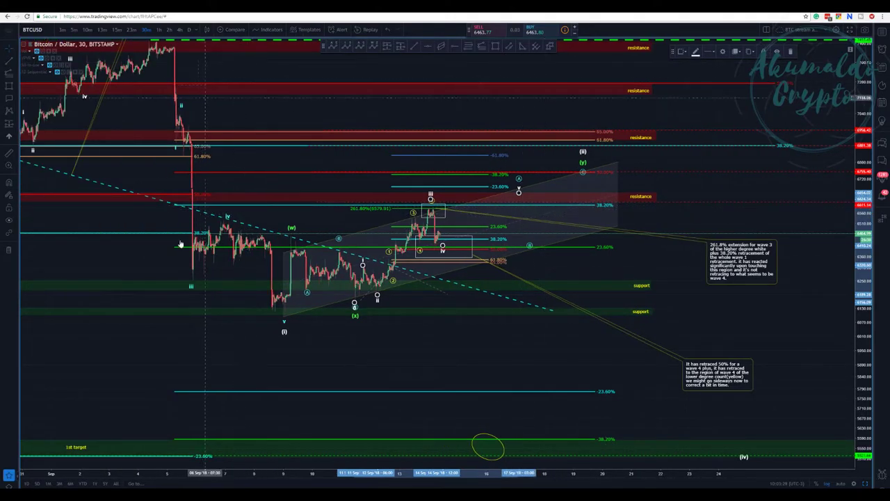
pyautogui.moveTo(125, 357); pyautogui.dragTo(132, 417)
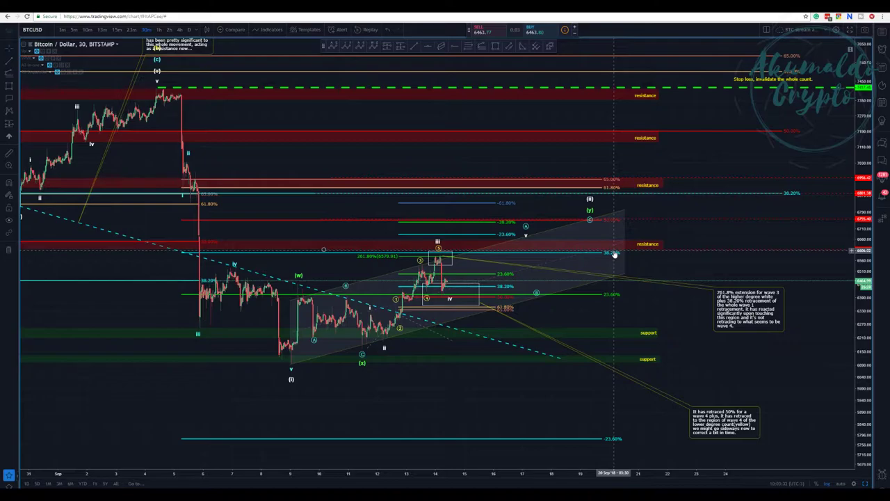
pyautogui.scroll(-1, 285, 244)
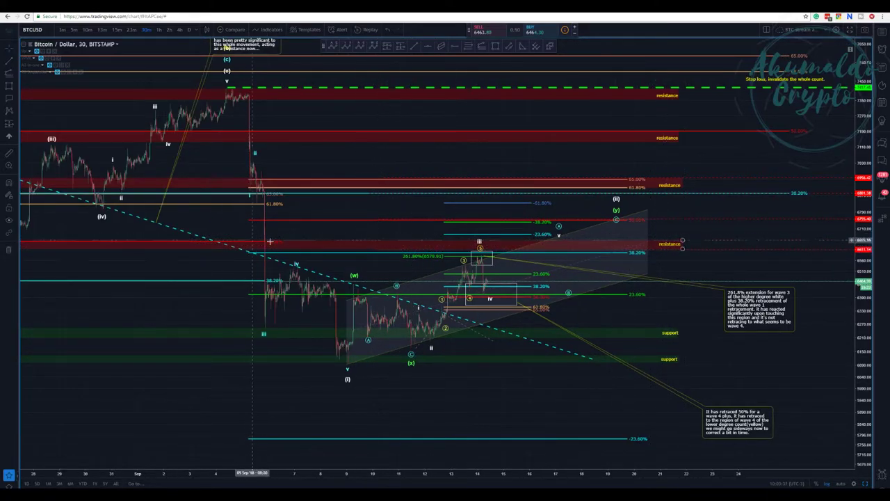
pyautogui.scroll(1, 278, 245)
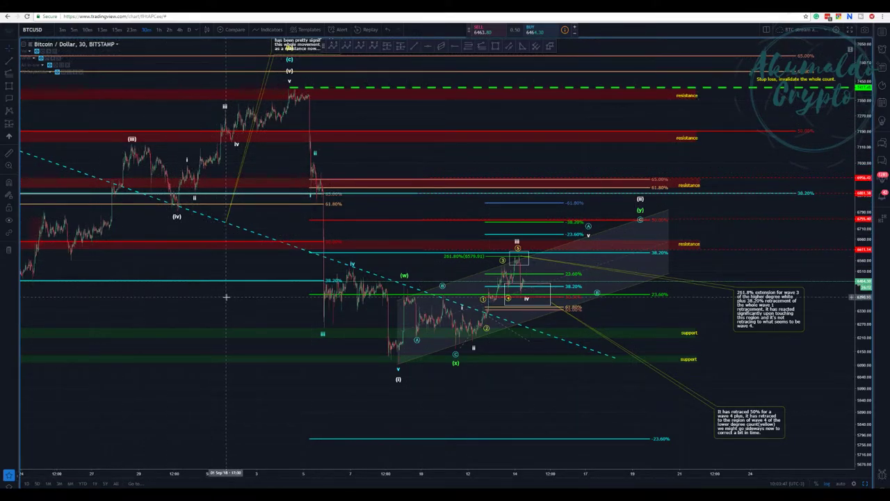
pyautogui.scroll(2, 222, 299)
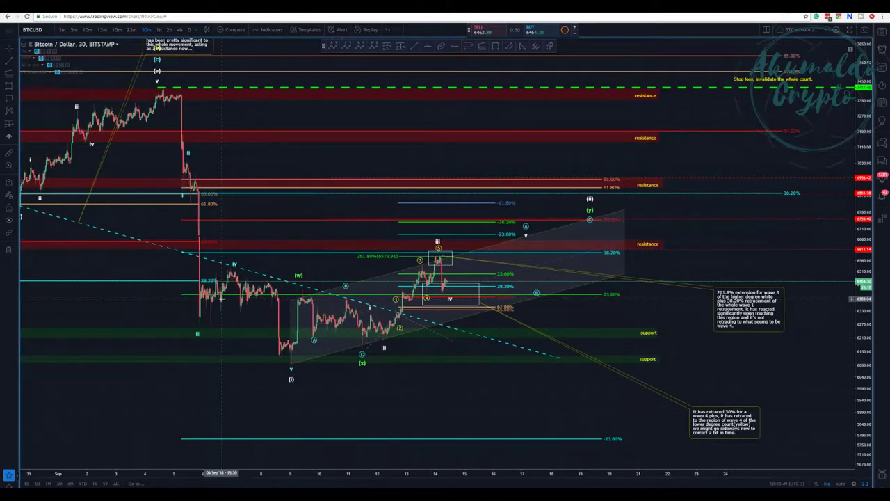
pyautogui.scroll(-2, 223, 299)
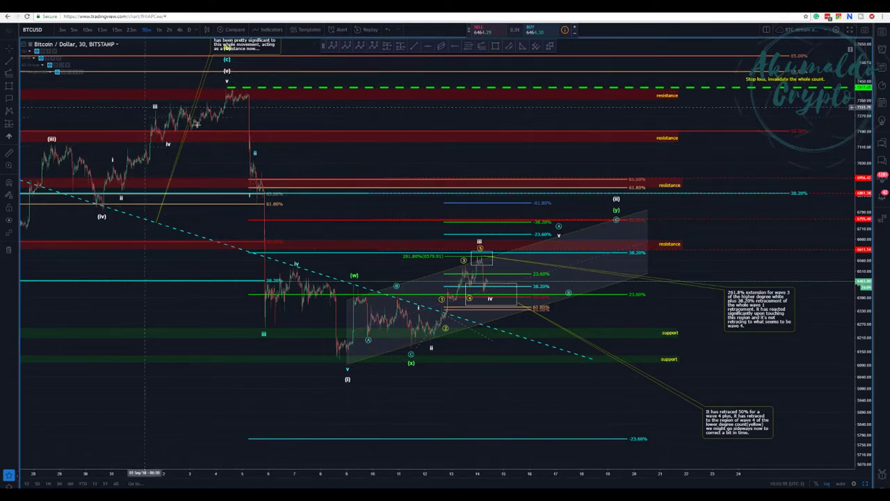
pyautogui.scroll(2, 368, 162)
pyautogui.scroll(-2, 368, 163)
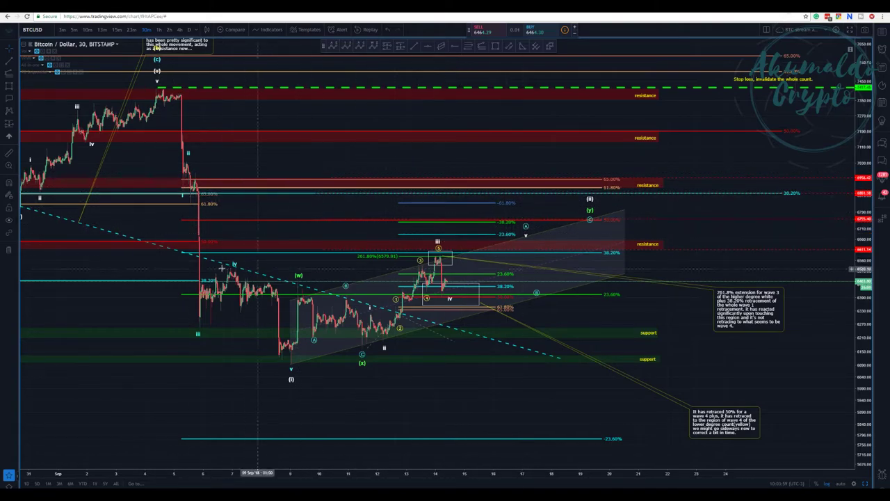
pyautogui.scroll(-1, 292, 230)
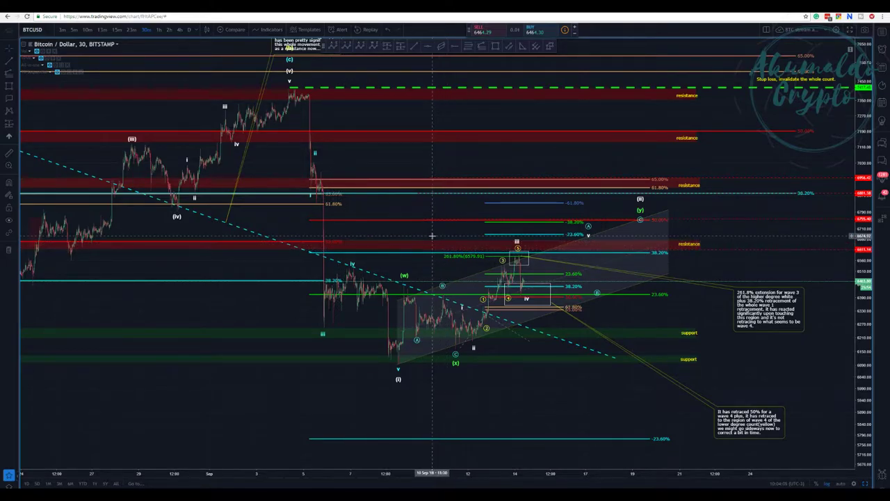
pyautogui.scroll(2, 431, 245)
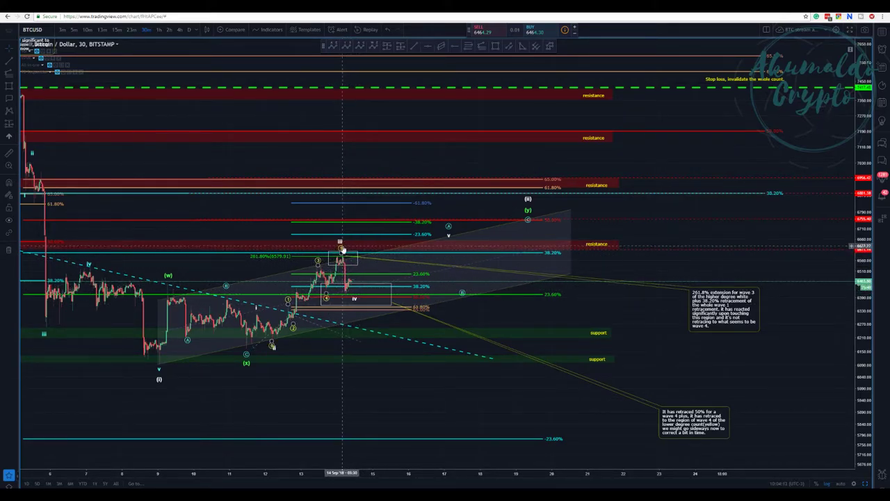
# - Examine the white i–v wave count and the yellow 1–5 subcount from wave ii up to wave iii
pyautogui.click(340, 244)
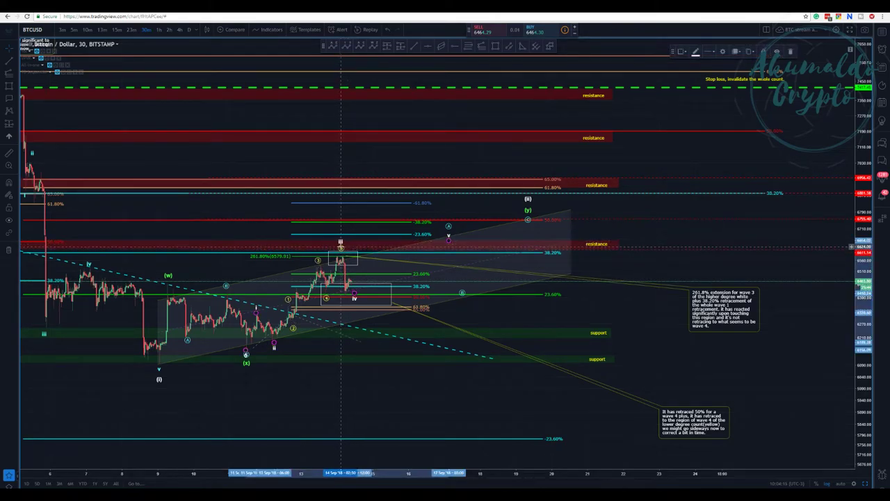
pyautogui.click(341, 248)
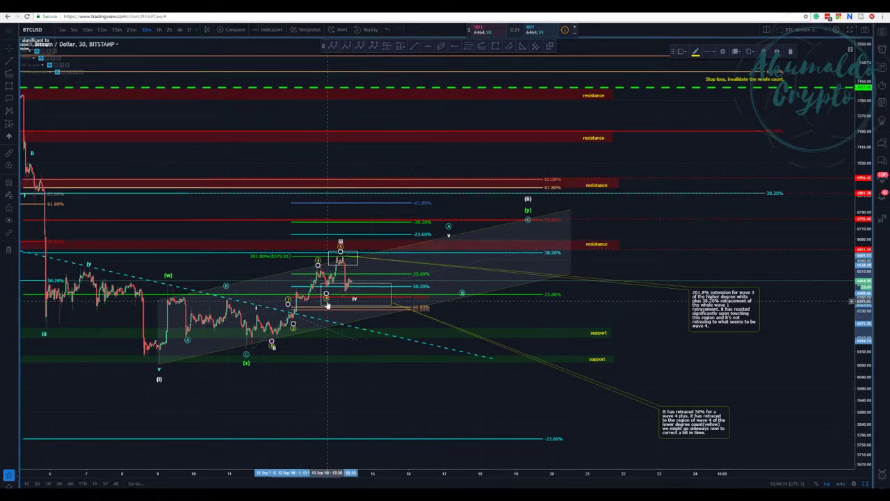
pyautogui.click(293, 326)
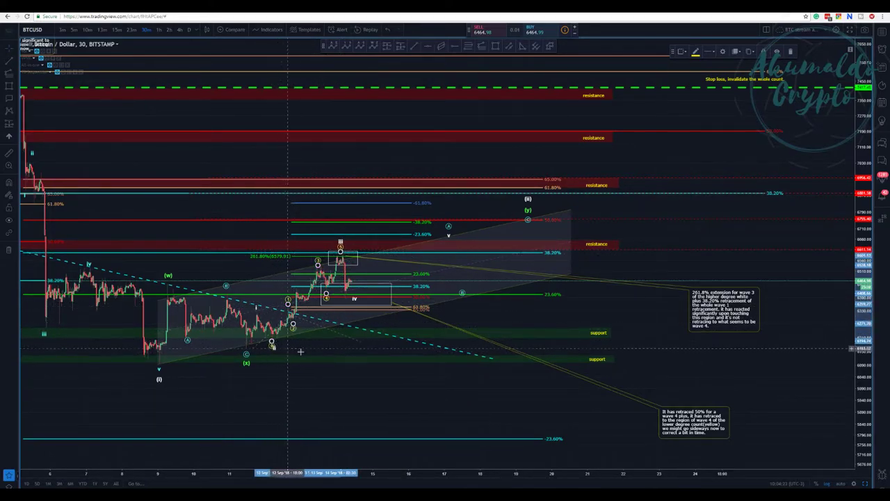
pyautogui.click(276, 345)
pyautogui.click(273, 345)
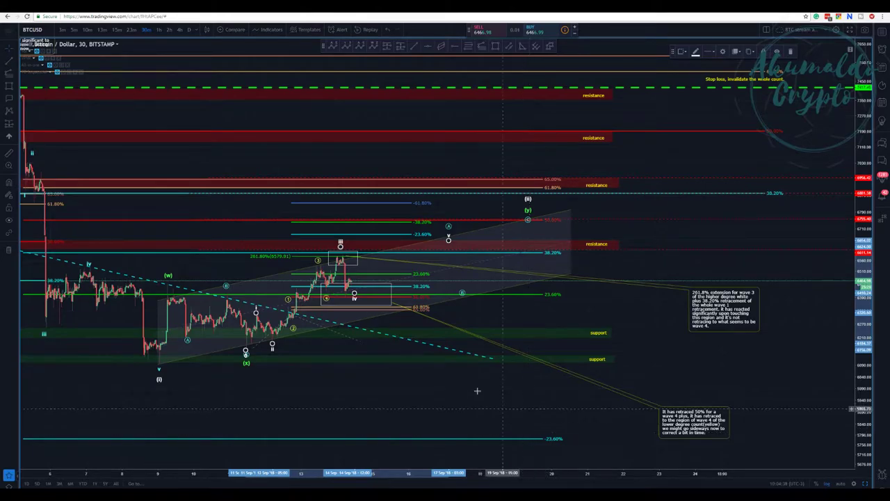
# - Shift the white wave iv label further into the lower box and stack the white v label just beneath the blue circled A
pyautogui.moveTo(355, 293); pyautogui.dragTo(366, 296)
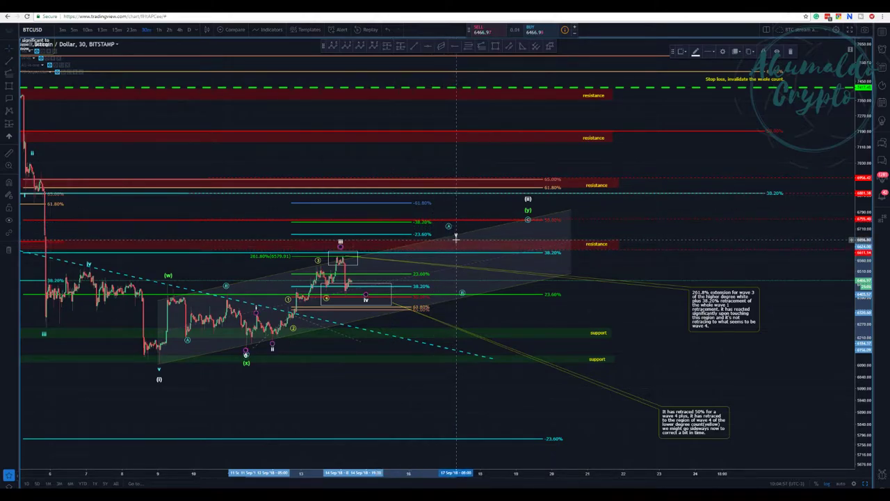
pyautogui.moveTo(455, 237); pyautogui.dragTo(456, 224)
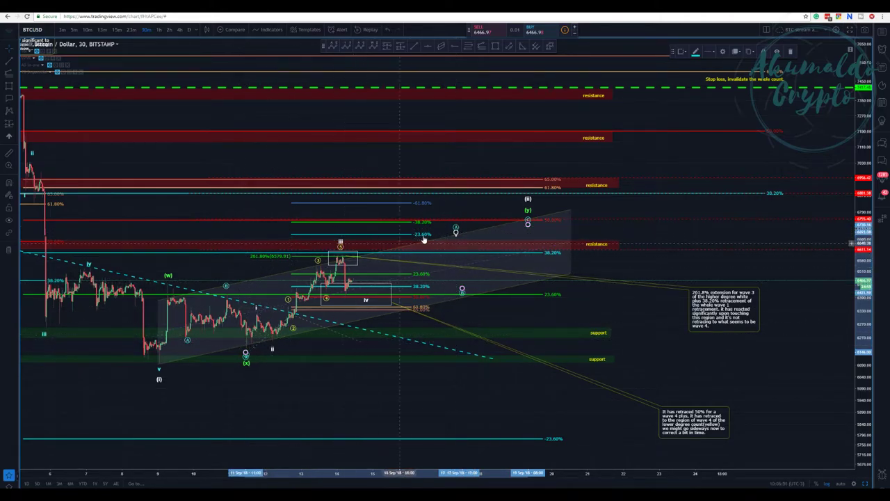
pyautogui.click(448, 228)
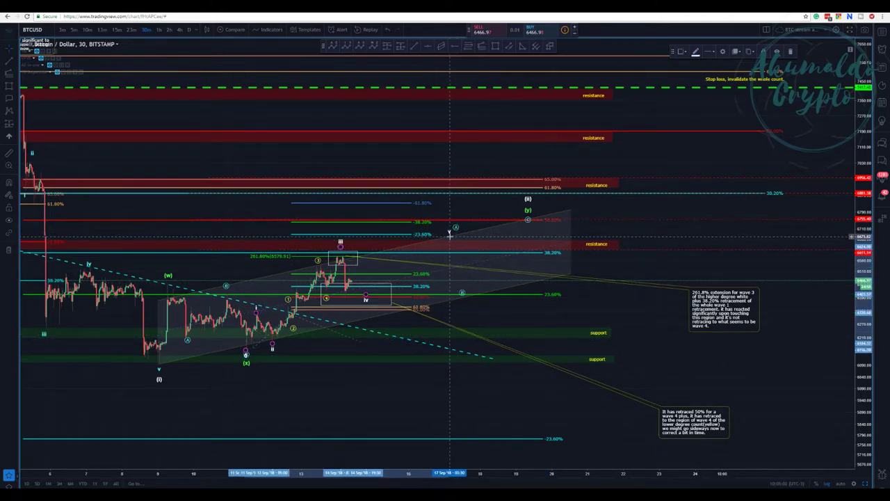
pyautogui.click(454, 230)
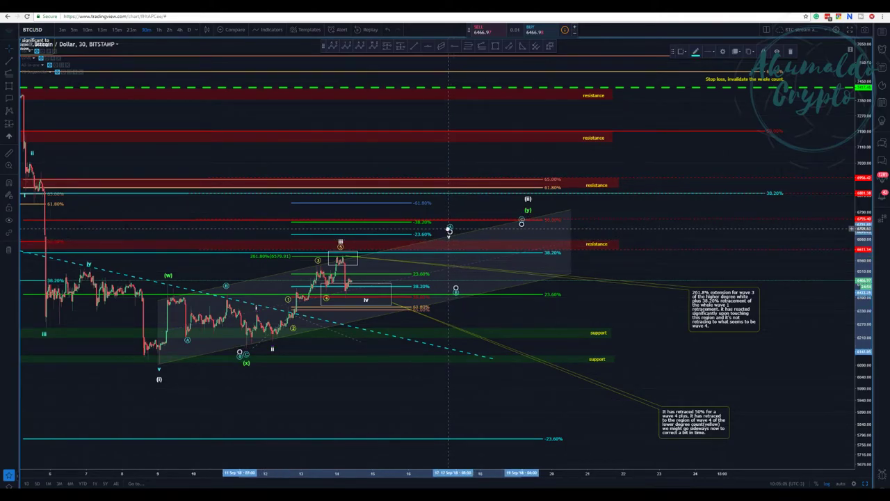
pyautogui.moveTo(455, 230); pyautogui.dragTo(423, 237)
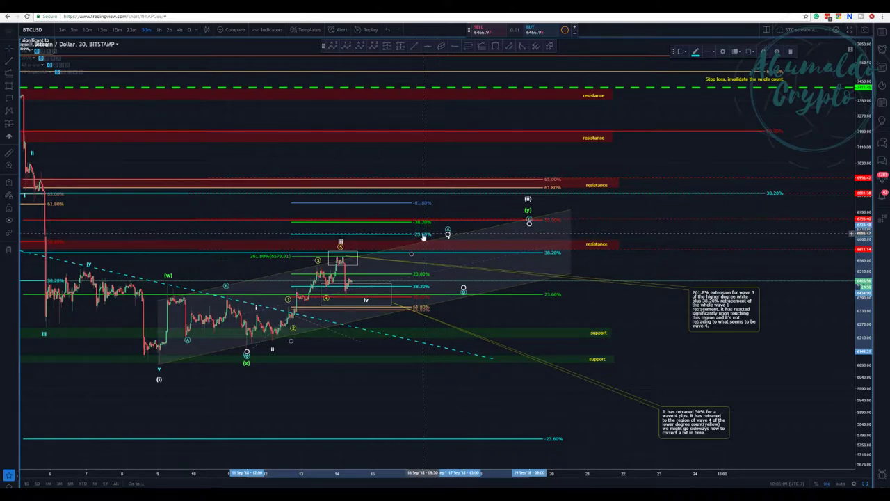
# - Move the red dashed horizontal line near the green -38.20% level down to 6684.05, at the -23.60% level
pyautogui.click(615, 221)
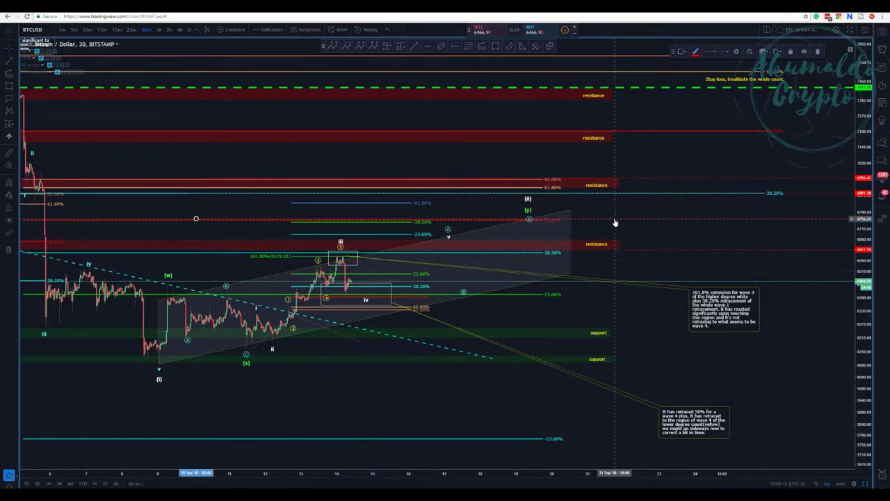
pyautogui.moveTo(615, 220); pyautogui.dragTo(613, 234)
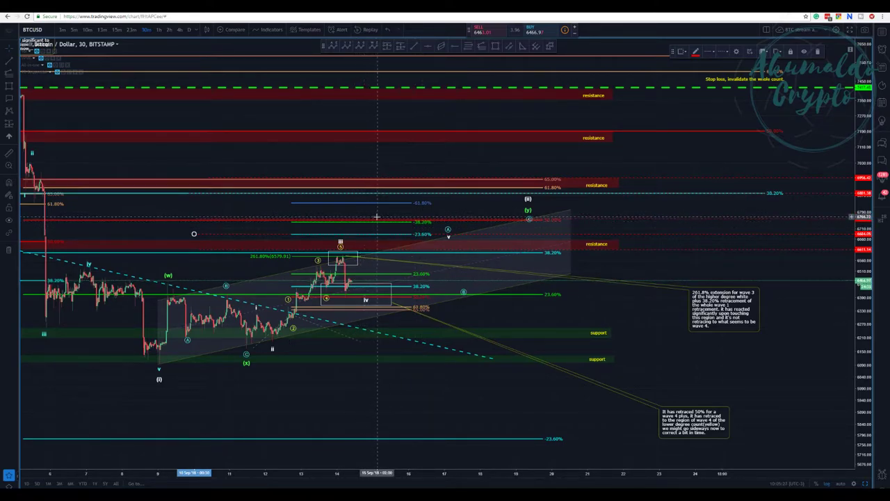
# - Shift the blue circled C, green (y) and white (ii) labels forward in time, stacked near the channel's upper edge
pyautogui.click(532, 218)
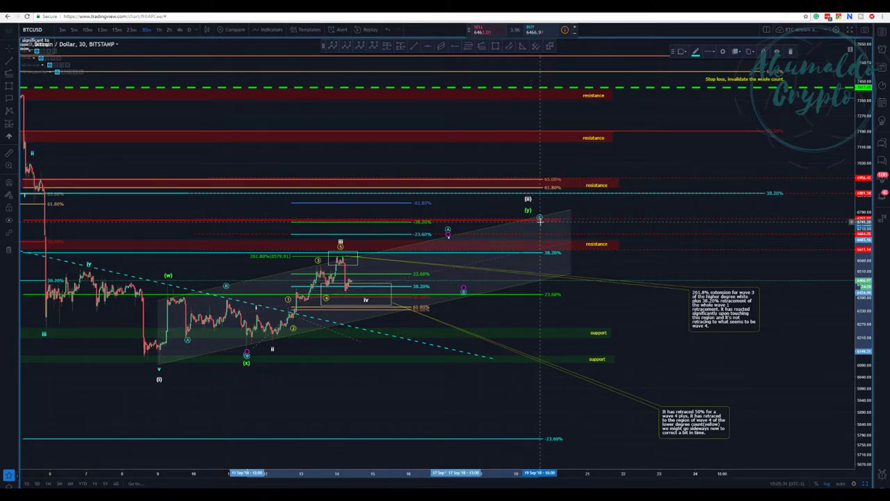
pyautogui.moveTo(448, 234)
pyautogui.mouseDown()
pyautogui.moveTo(466, 226)
pyautogui.moveTo(449, 236)
pyautogui.mouseUp()
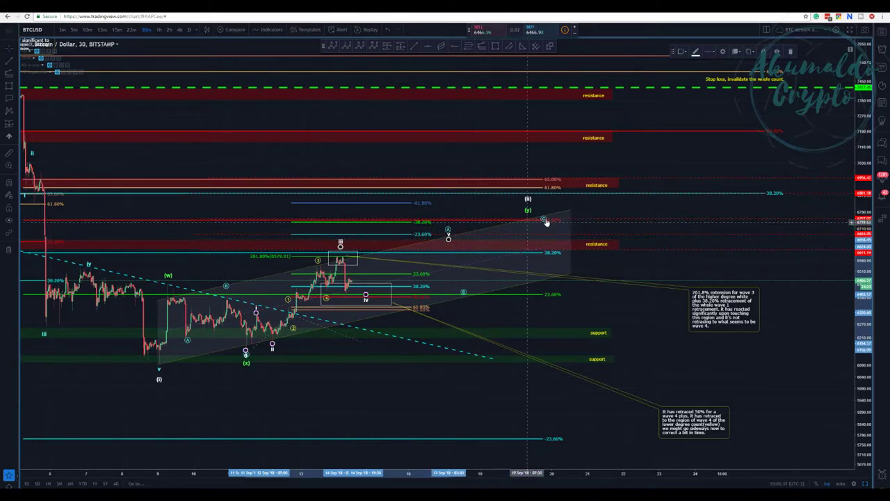
pyautogui.moveTo(544, 218)
pyautogui.mouseDown()
pyautogui.moveTo(531, 210)
pyautogui.moveTo(542, 205)
pyautogui.mouseUp()
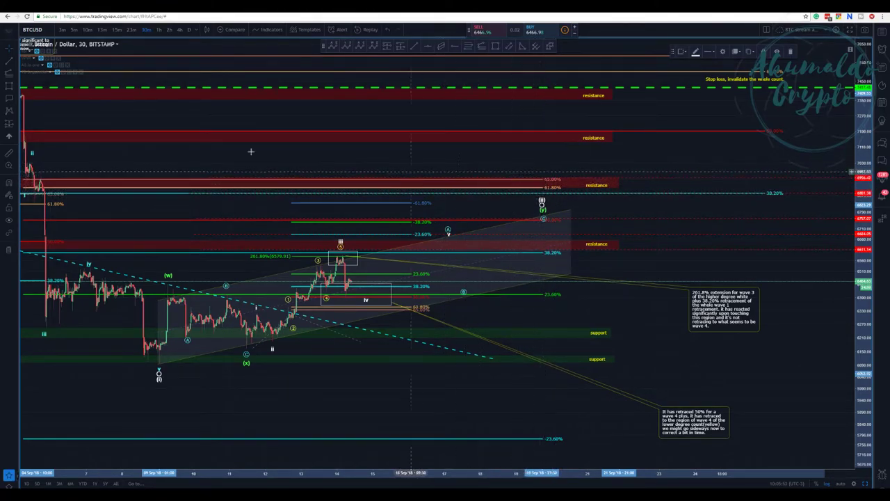
# - Try to draw a rectangle around the 61.80% and 65.00% retracement levels above the white (ii) label
pyautogui.click(14, 87)
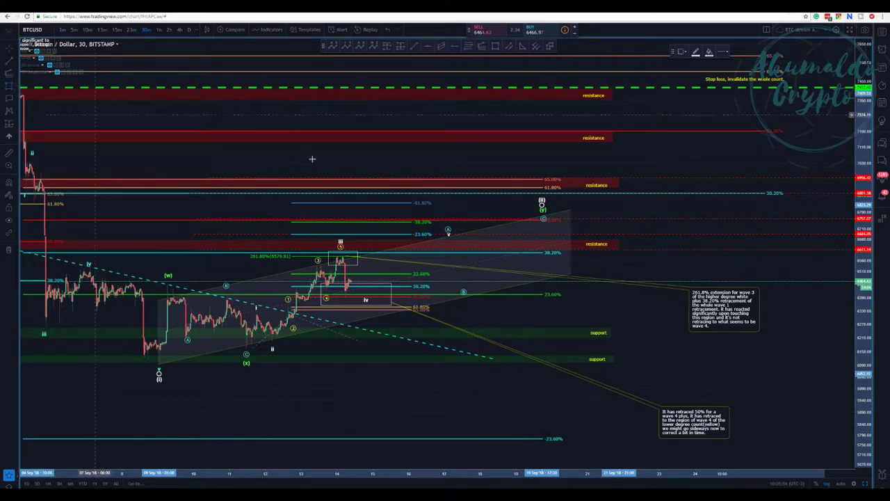
pyautogui.moveTo(519, 179); pyautogui.dragTo(570, 192)
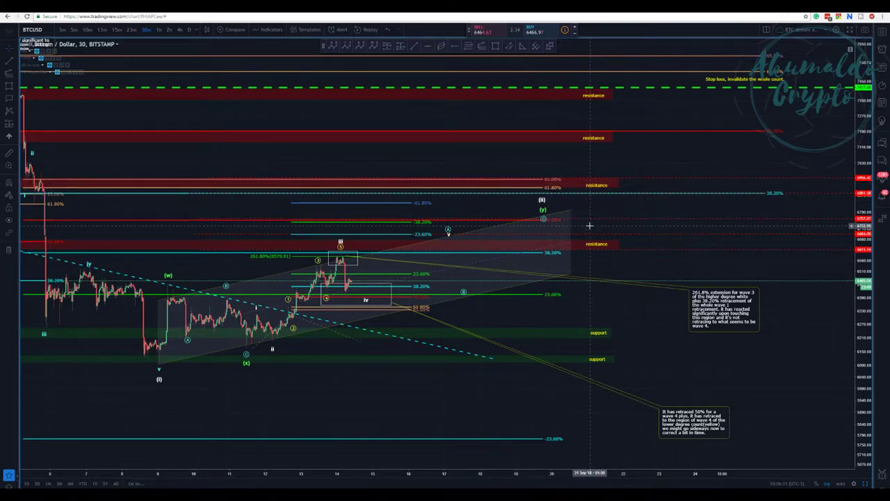
# - Shift the white wave iv label back toward the recent low and raise the wave iii label slightly above yellow wave 5
pyautogui.scroll(-1, 560, 223)
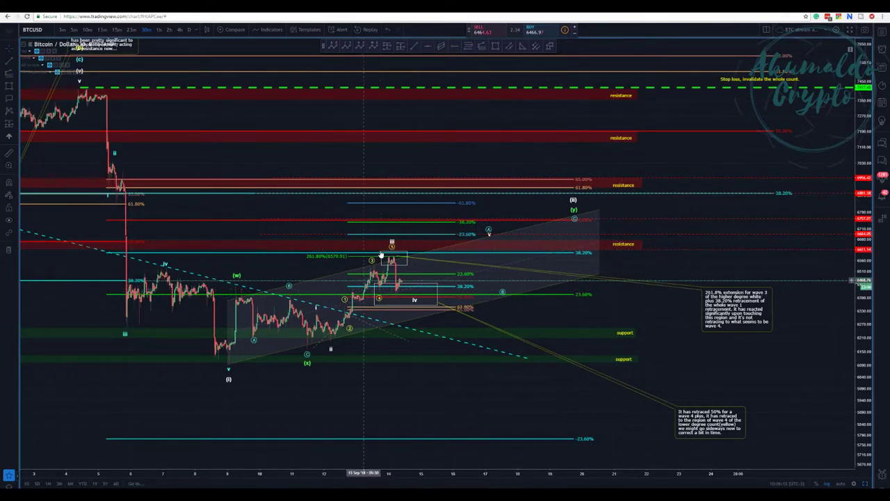
pyautogui.click(408, 266)
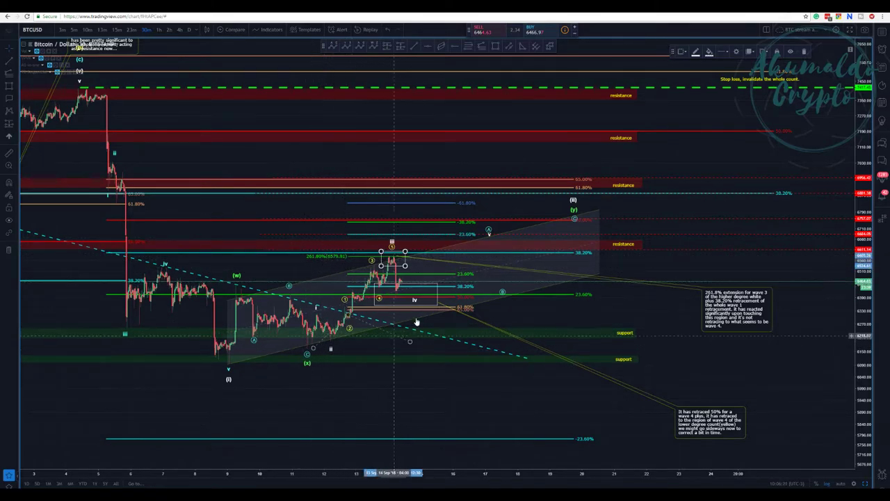
pyautogui.click(414, 301)
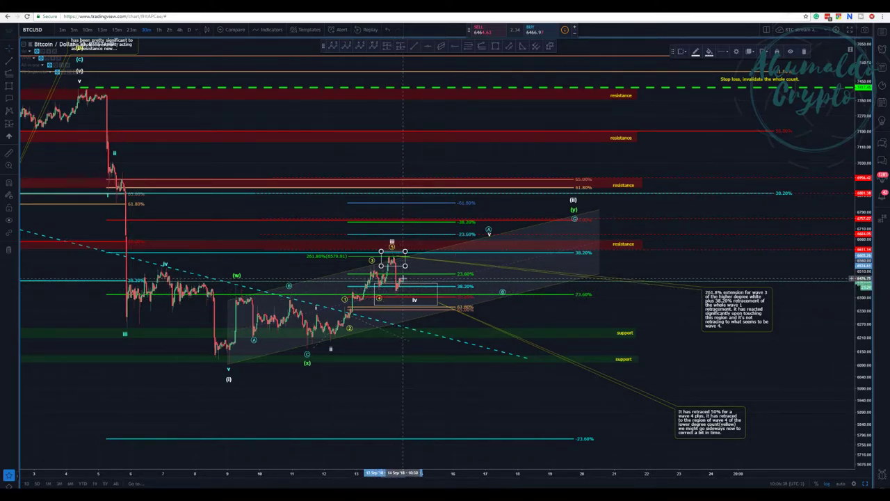
pyautogui.click(422, 300)
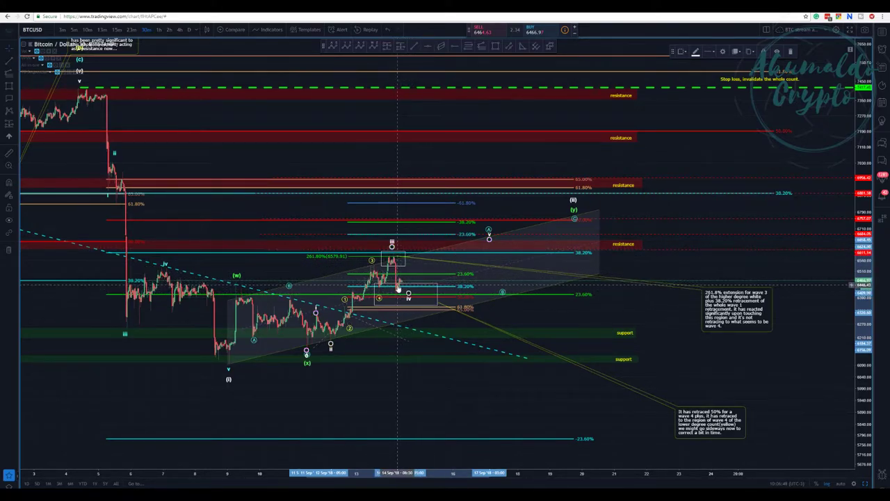
pyautogui.click(392, 243)
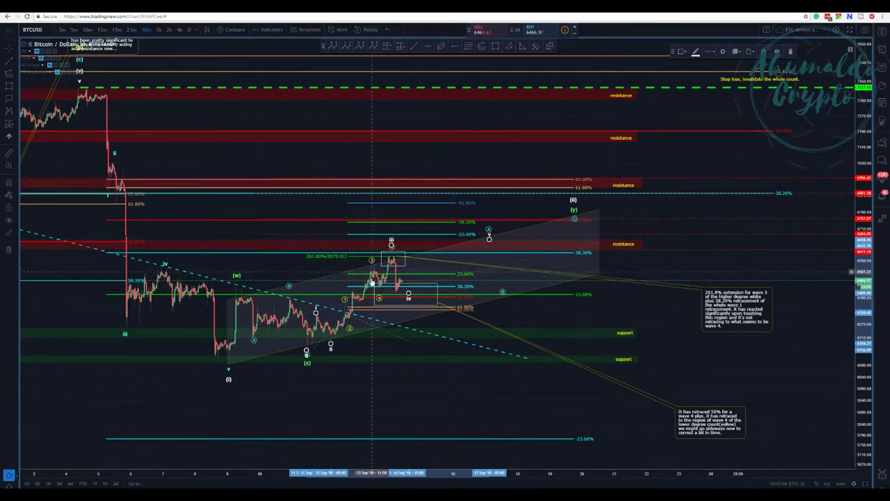
# - Compare with the yellow wave 4 and place the white wave iv label directly beneath the 14 September low
pyautogui.click(380, 298)
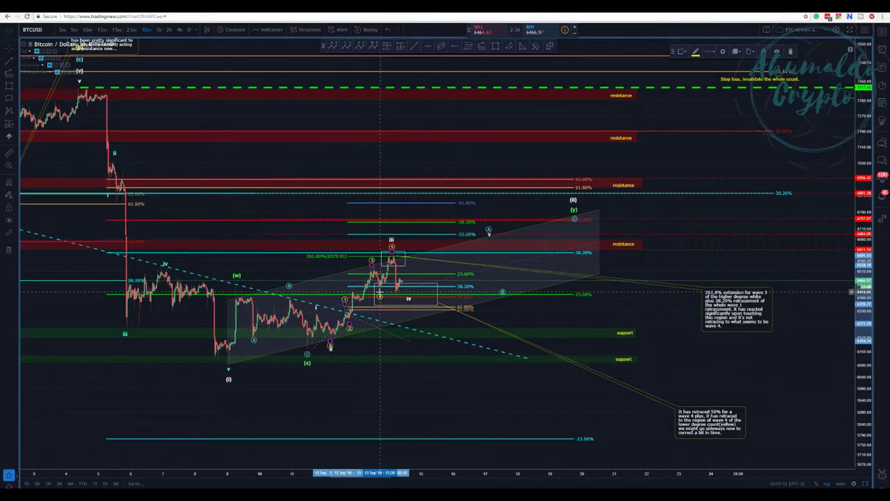
pyautogui.click(400, 297)
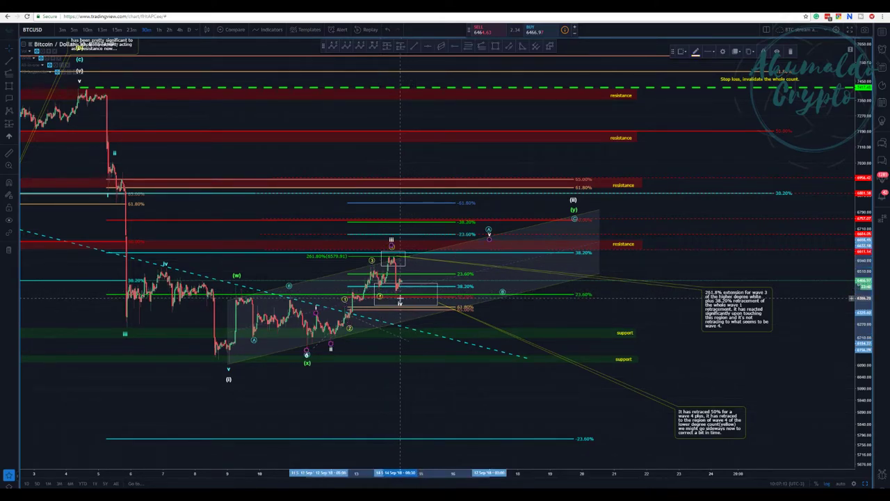
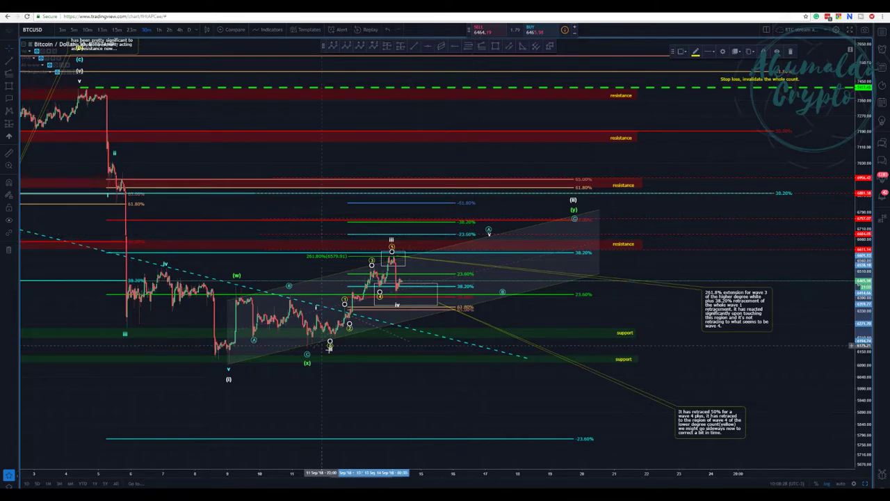
pyautogui.click(416, 313)
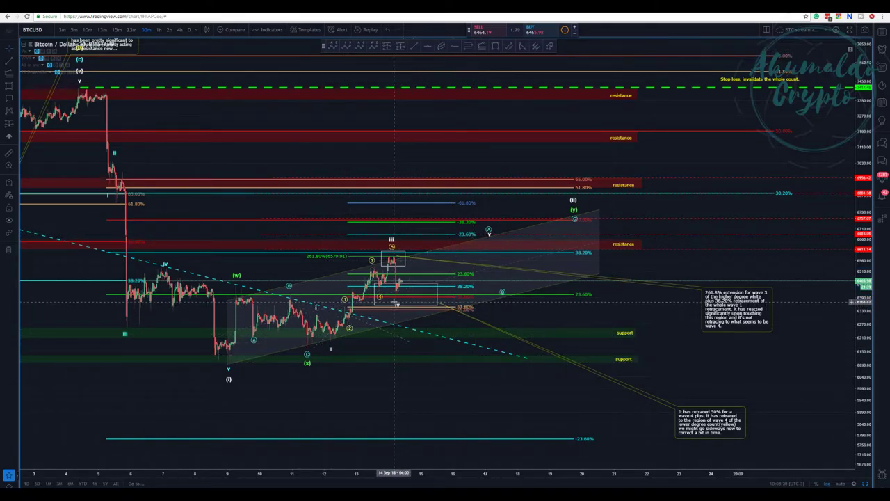
pyautogui.click(400, 299)
pyautogui.moveTo(400, 299); pyautogui.dragTo(398, 297)
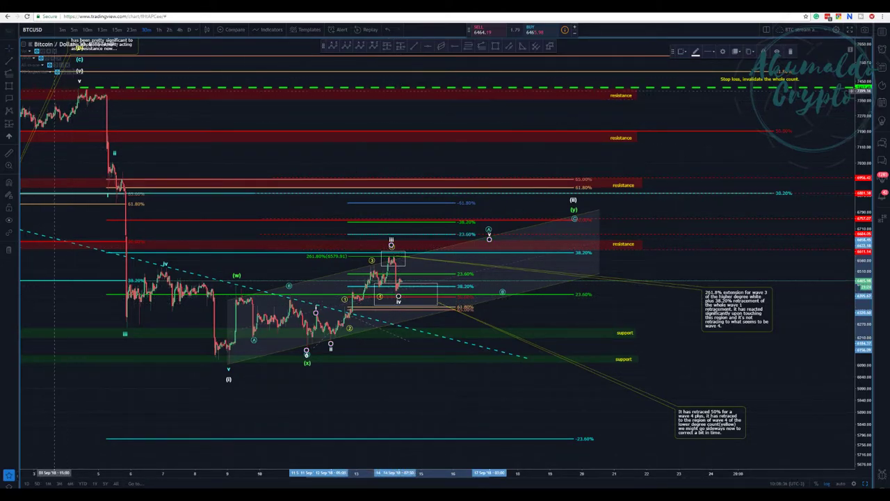
# - Try to sketch a projected path from wave iii to iv, up to the 23.60% level, back down and up to wave v
pyautogui.click(547, 47)
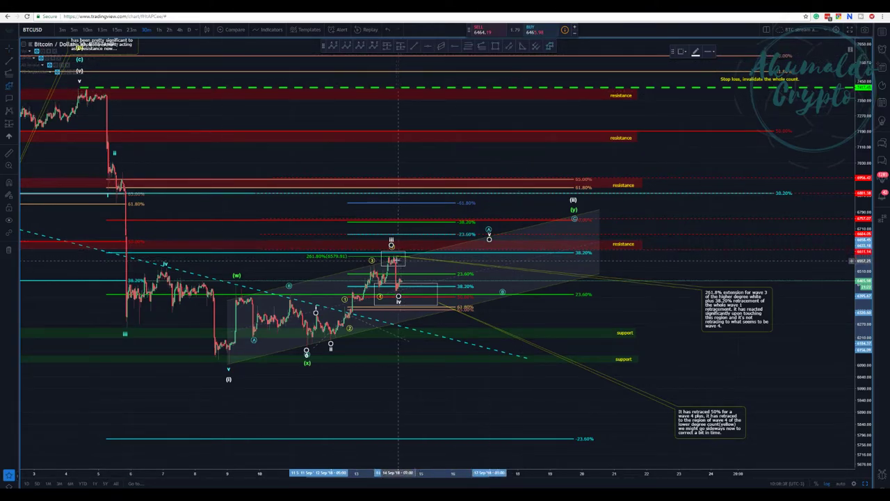
pyautogui.click(392, 248)
pyautogui.click(399, 297)
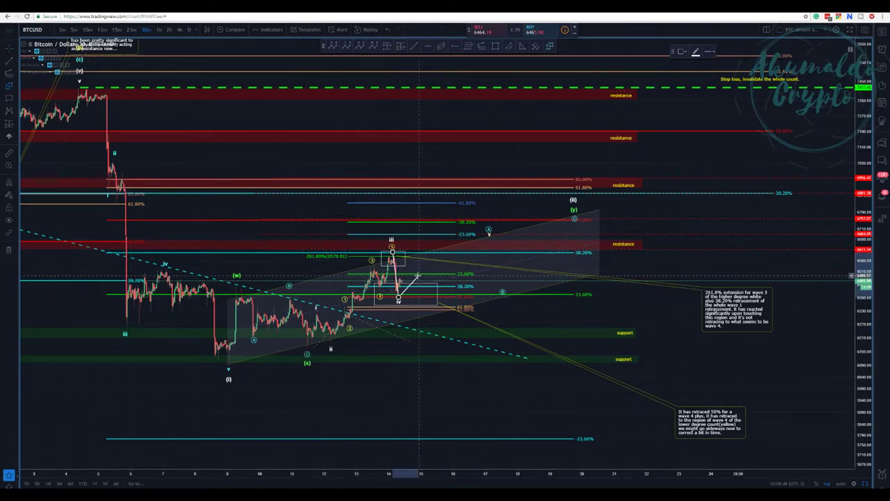
pyautogui.click(409, 276)
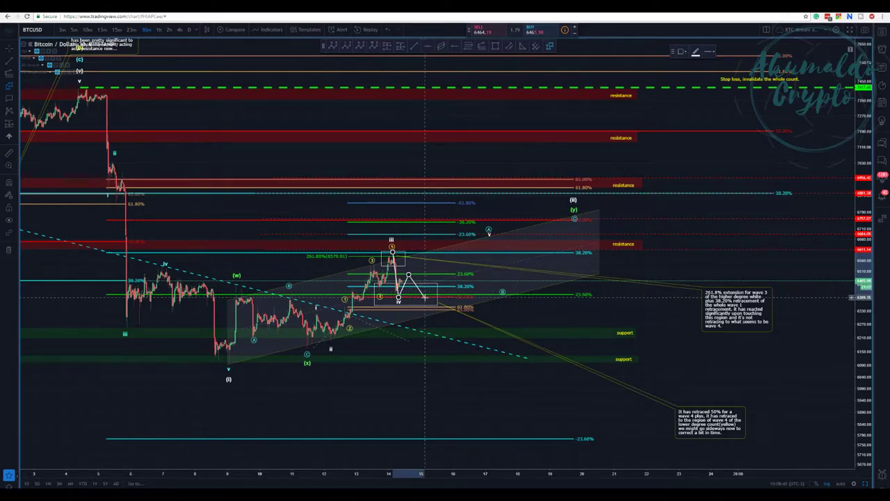
pyautogui.click(424, 298)
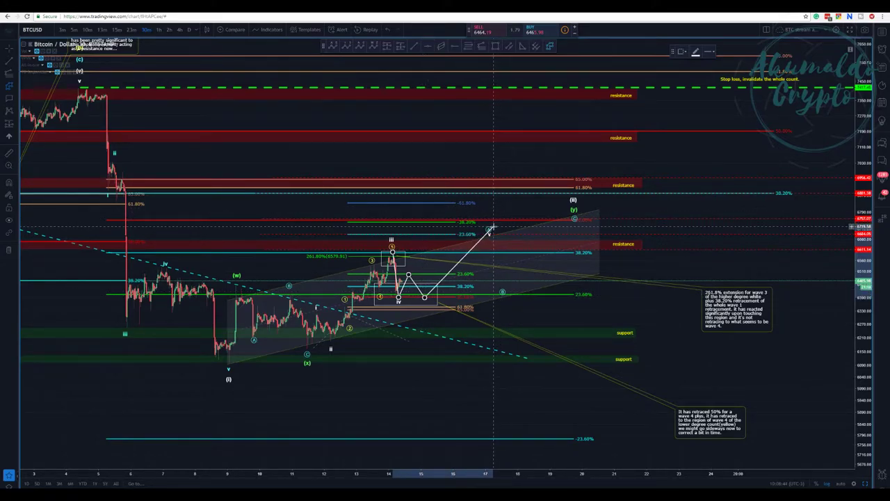
pyautogui.press('Escape')
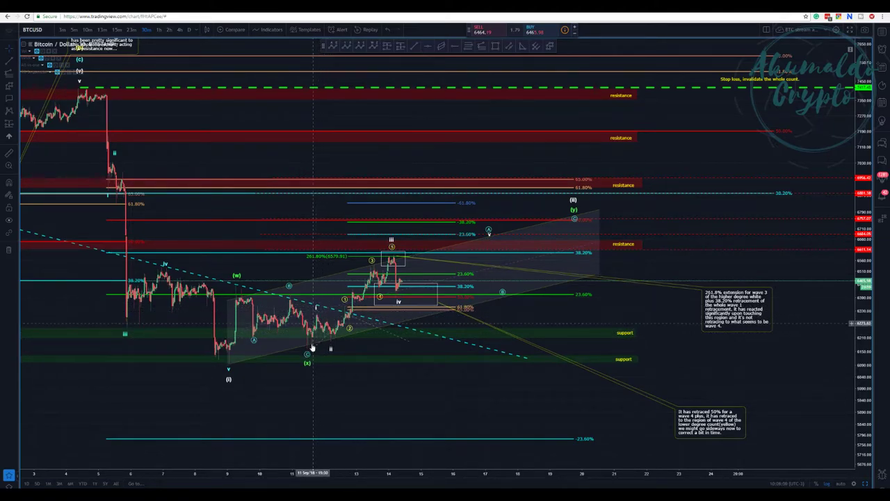
# - Nudge the white wave ii label closer to its low and fine-tune the wave iv label beneath the 14 September low
pyautogui.click(333, 345)
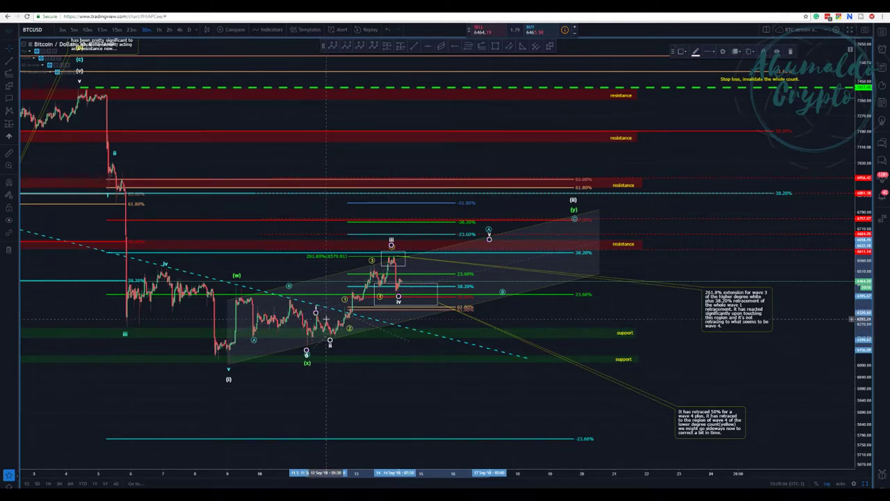
pyautogui.click(355, 358)
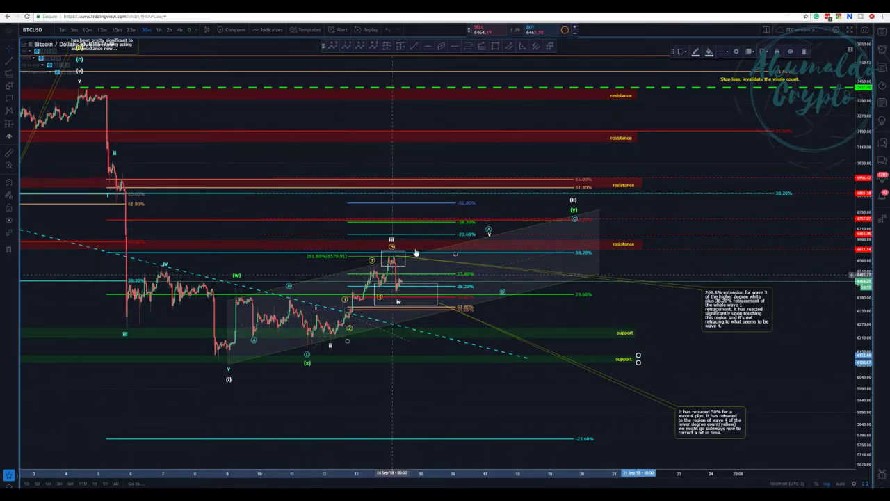
pyautogui.click(398, 301)
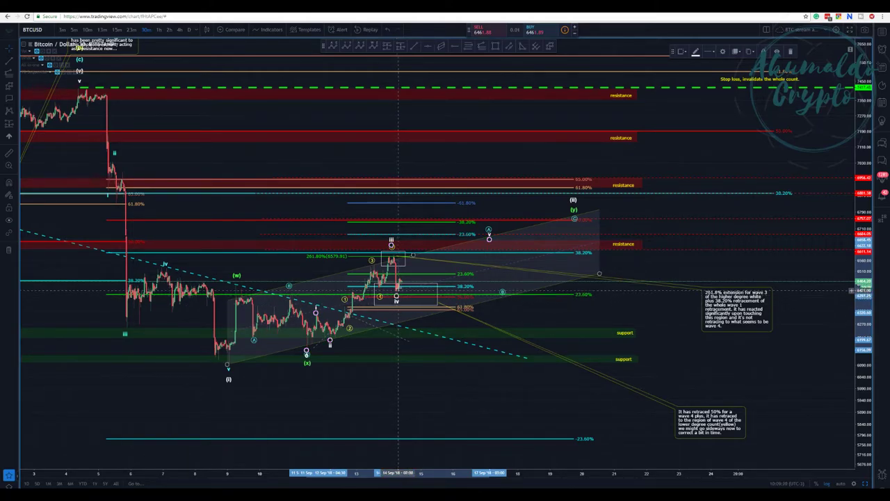
pyautogui.moveTo(397, 300); pyautogui.dragTo(396, 304)
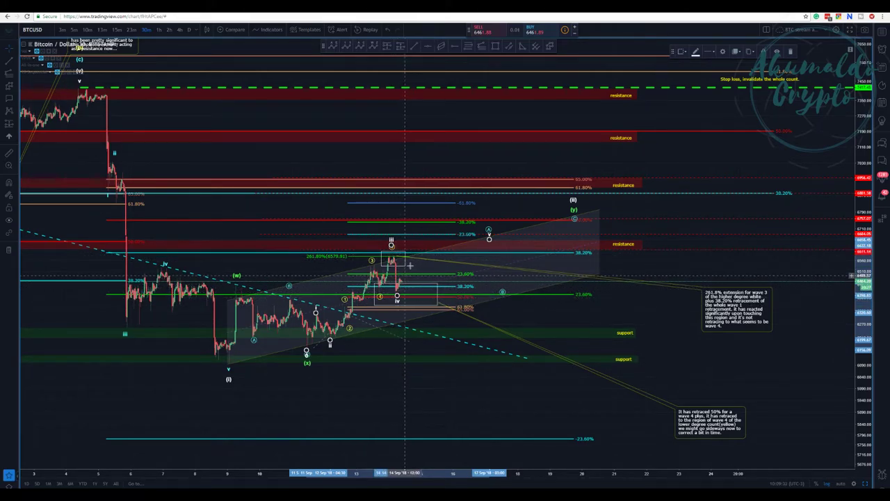
# - Switch to the four-chart layout and try to maximize its daily Bitstamp Bitcoin/Dollar chart
pyautogui.scroll(-2, 428, 266)
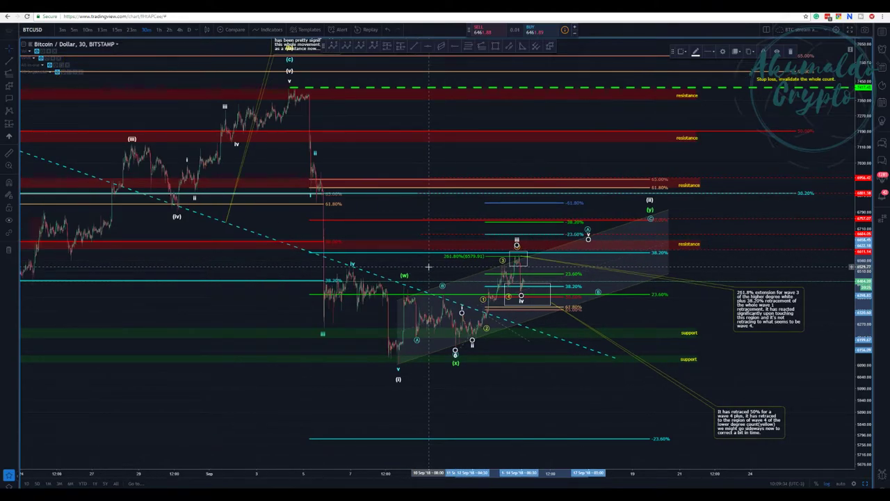
pyautogui.scroll(-2, 429, 266)
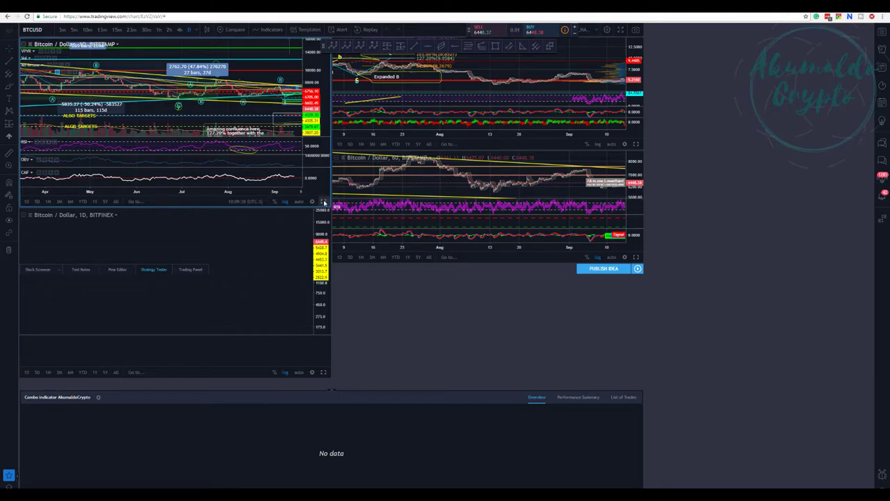
pyautogui.click(323, 201)
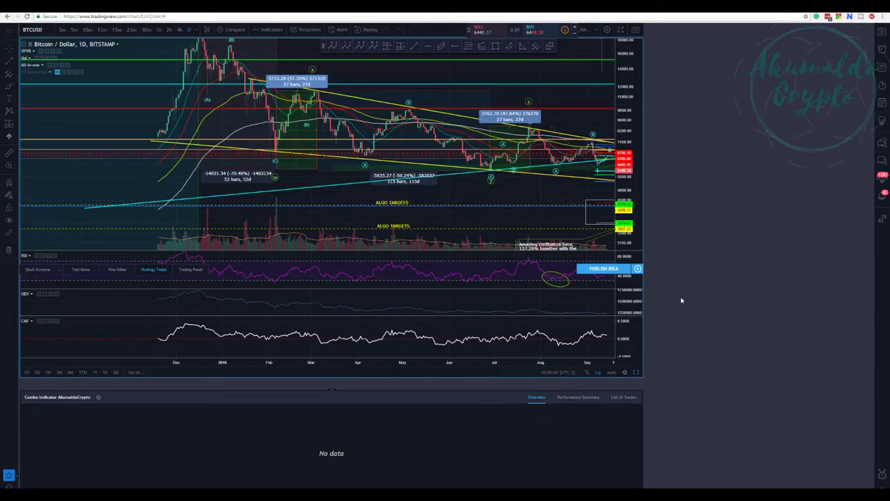
pyautogui.click(635, 374)
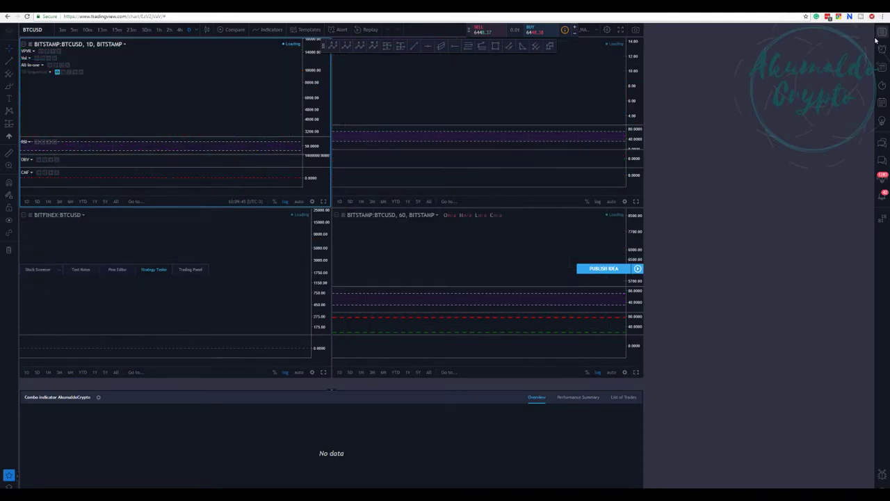
# - Try toggling the watchlist sidebar and reload the page holding the four-chart layout
pyautogui.click(881, 35)
pyautogui.click(882, 37)
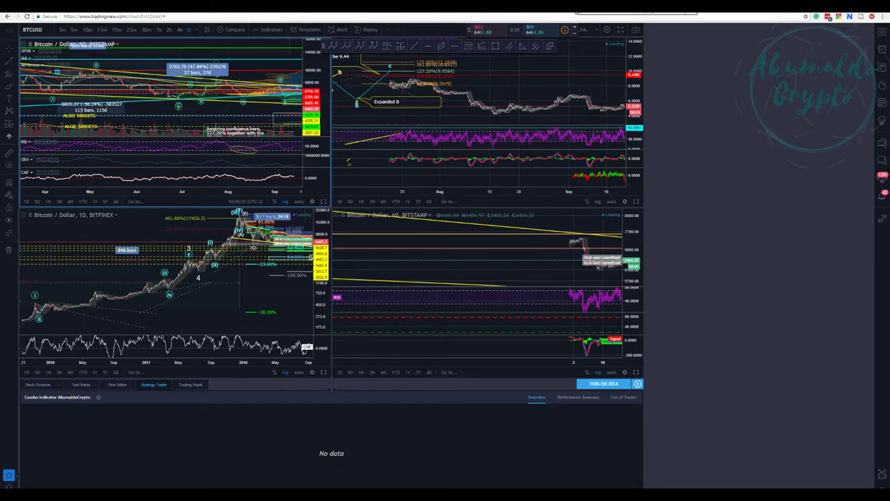
pyautogui.rightClick(576, 14)
pyautogui.click(601, 26)
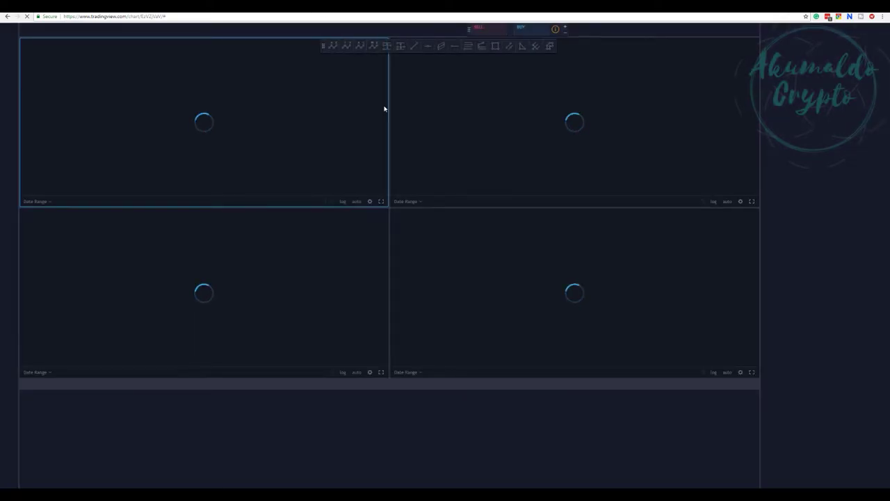
# - Maximize the daily Bitstamp Bitcoin/Dollar chart and hide both the strategy tester panel and the watchlist sidebar
pyautogui.click(380, 201)
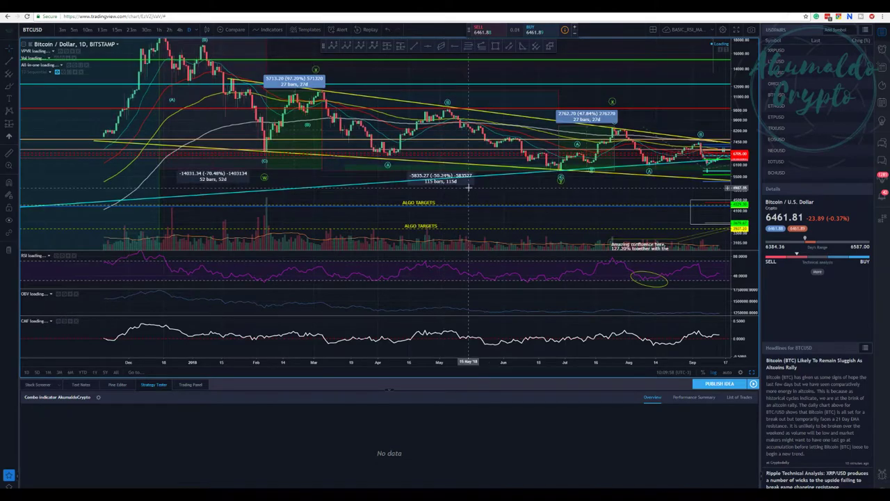
pyautogui.scroll(-3, 469, 187)
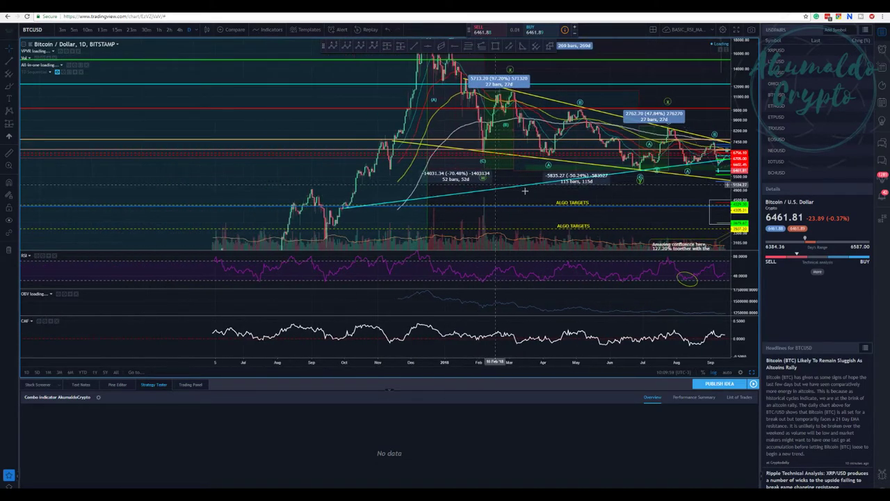
pyautogui.click(389, 392)
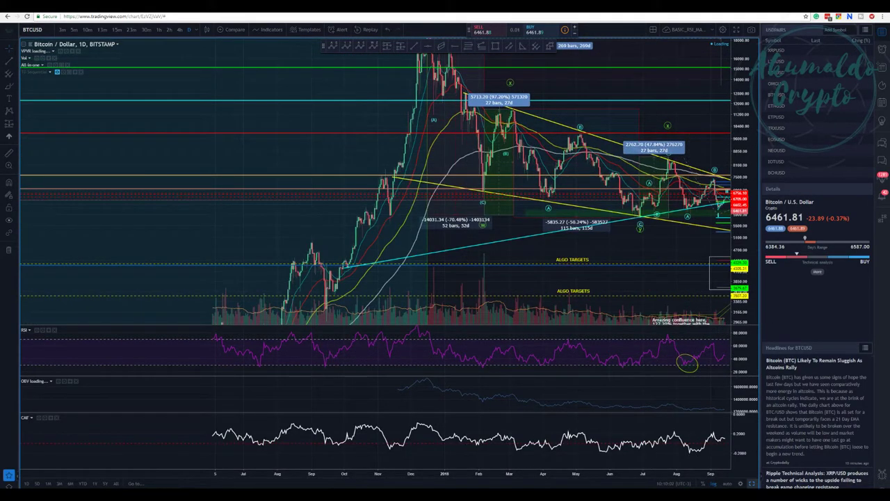
pyautogui.click(752, 480)
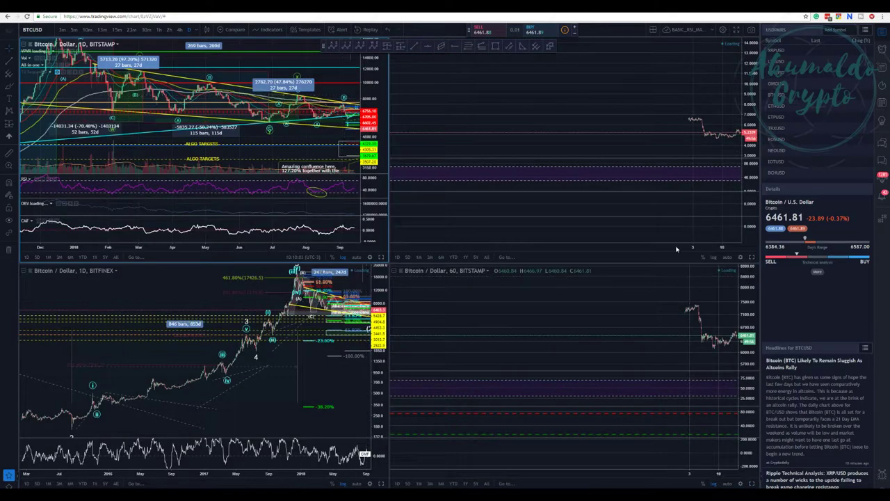
pyautogui.click(382, 258)
pyautogui.click(882, 32)
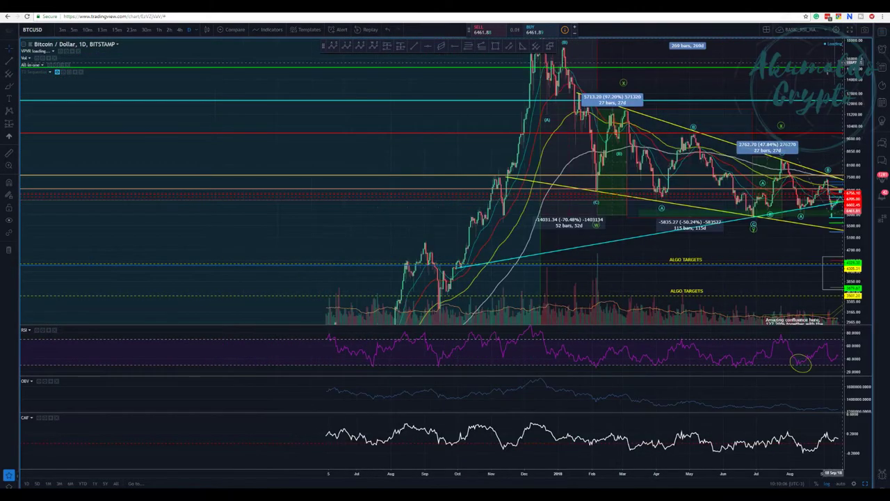
# - Expand the daily price pane over the RSI, OBV and CMF panes, showing the December 2017 top and the projected waves
pyautogui.scroll(2, 781, 65)
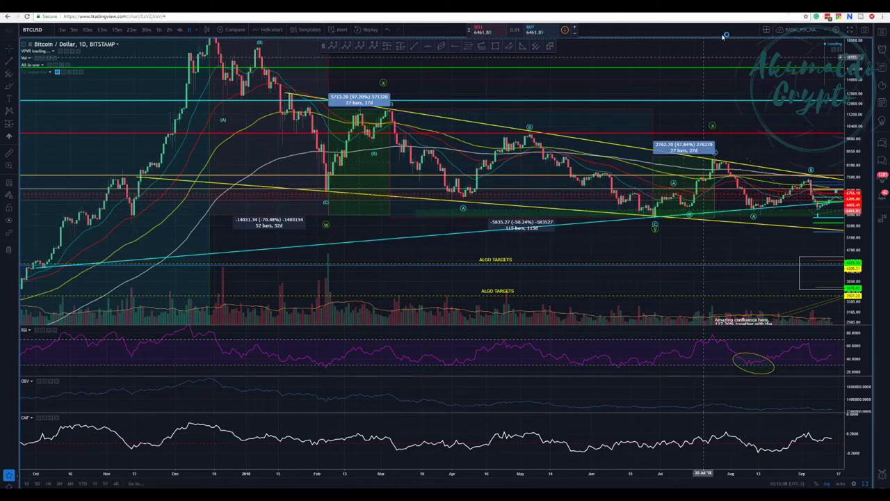
pyautogui.scroll(-3, 780, 144)
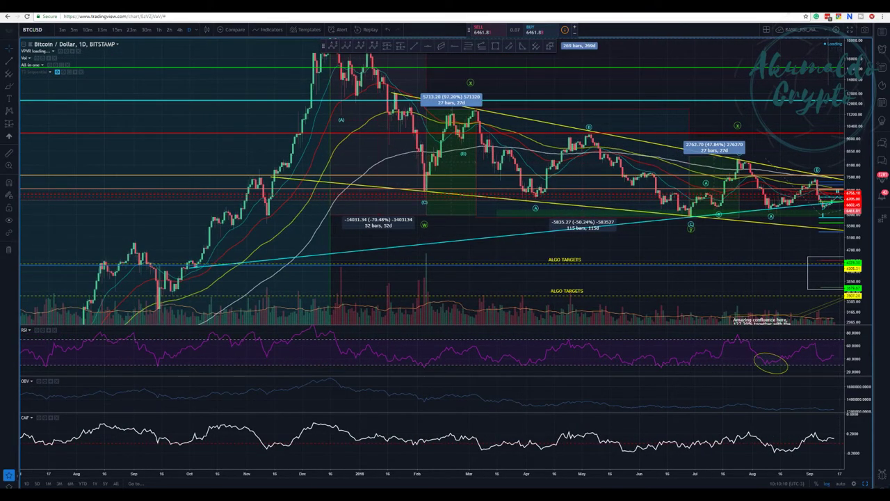
pyautogui.scroll(2, 810, 264)
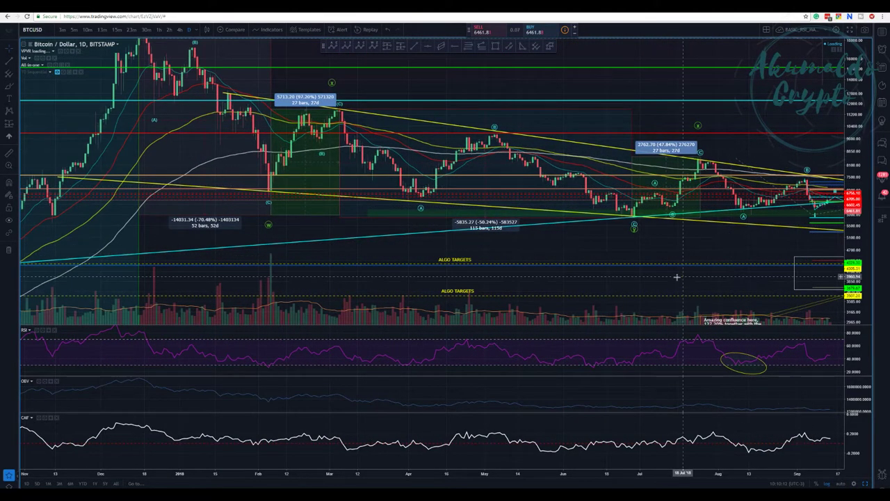
pyautogui.moveTo(681, 265); pyautogui.dragTo(470, 265)
pyautogui.doubleClick(470, 265)
pyautogui.scroll(-4, 471, 265)
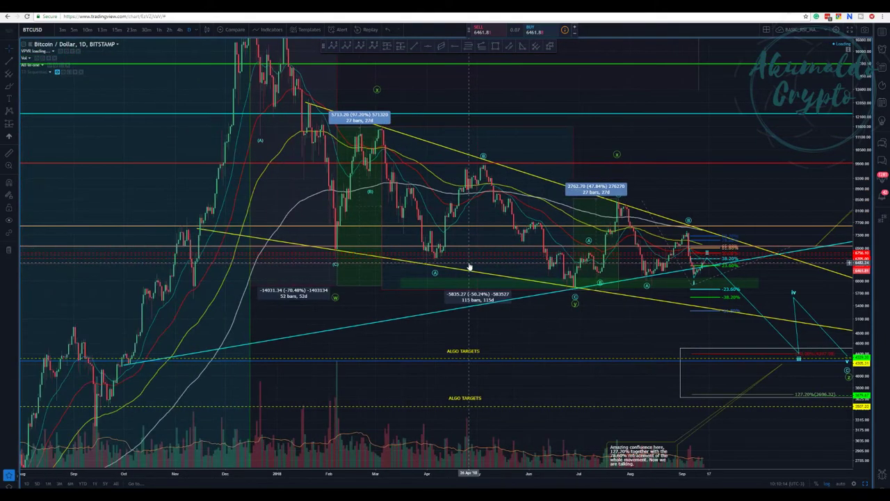
pyautogui.moveTo(670, 90); pyautogui.dragTo(513, 157)
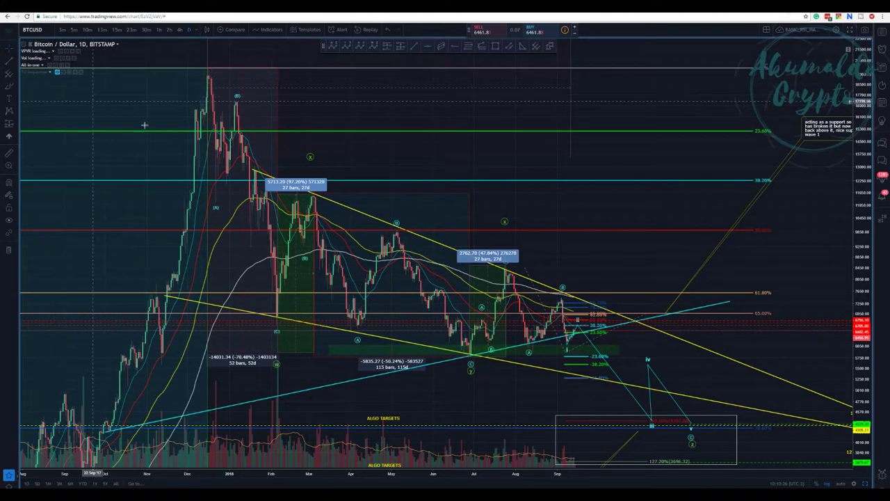
# - Remove the All-in-one moving-average indicator and hide the VPVR volume profile on the daily chart
pyautogui.click(50, 67)
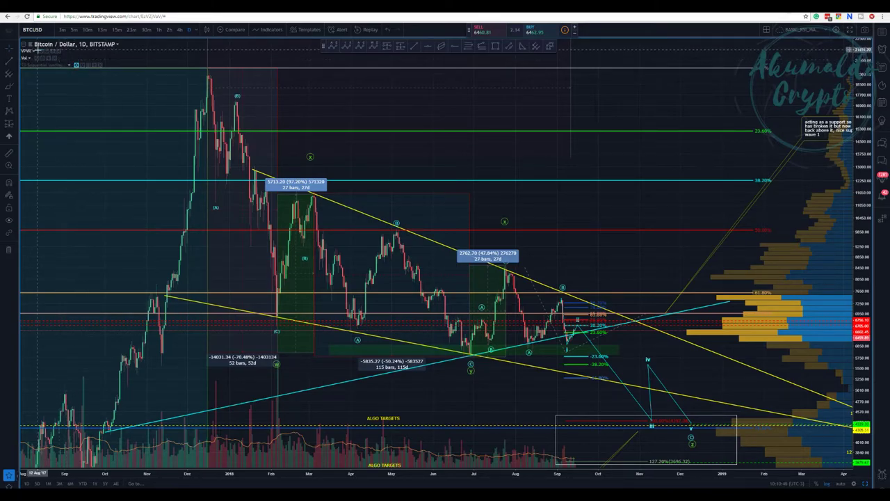
pyautogui.click(42, 52)
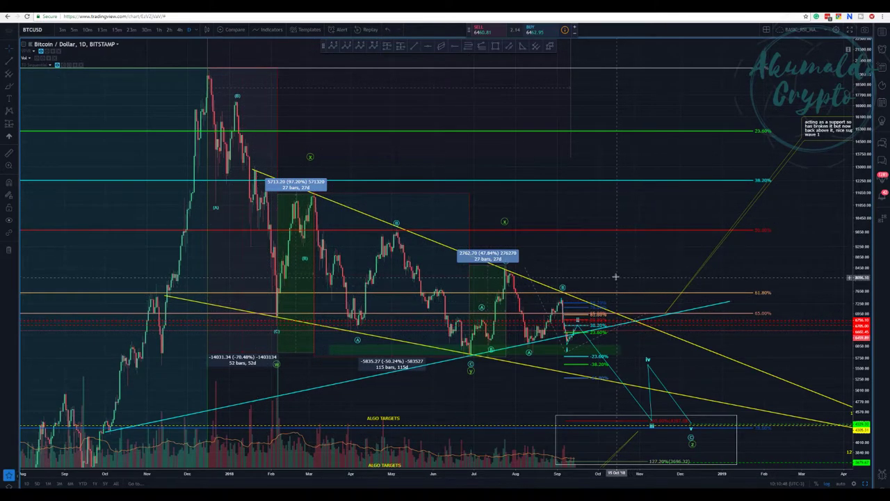
# - Move the projected teal wave iv point to about 20 November and the wave ii point to 17 September just below the 38.20% level
pyautogui.scroll(2, 613, 267)
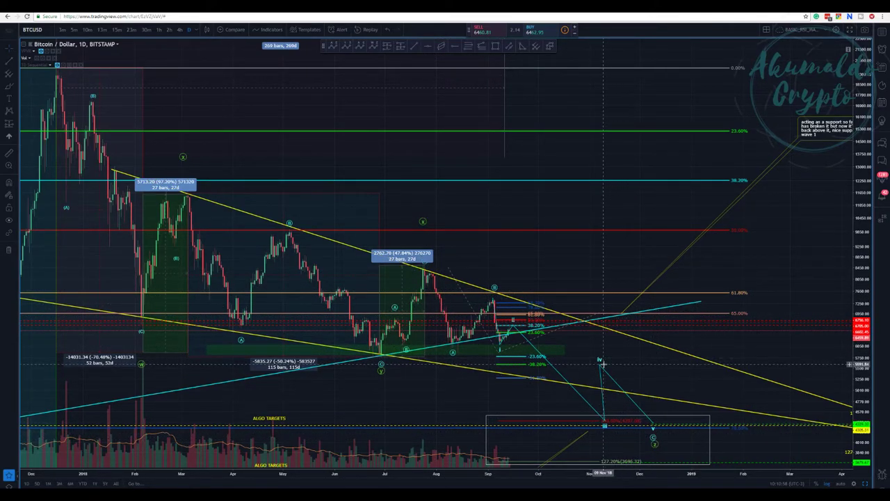
pyautogui.moveTo(602, 366); pyautogui.dragTo(621, 378)
pyautogui.moveTo(513, 326); pyautogui.dragTo(515, 322)
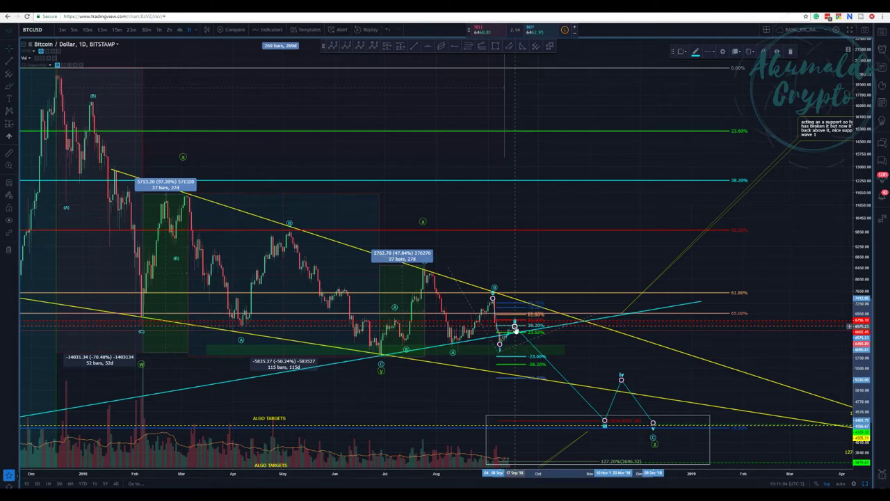
pyautogui.click(609, 360)
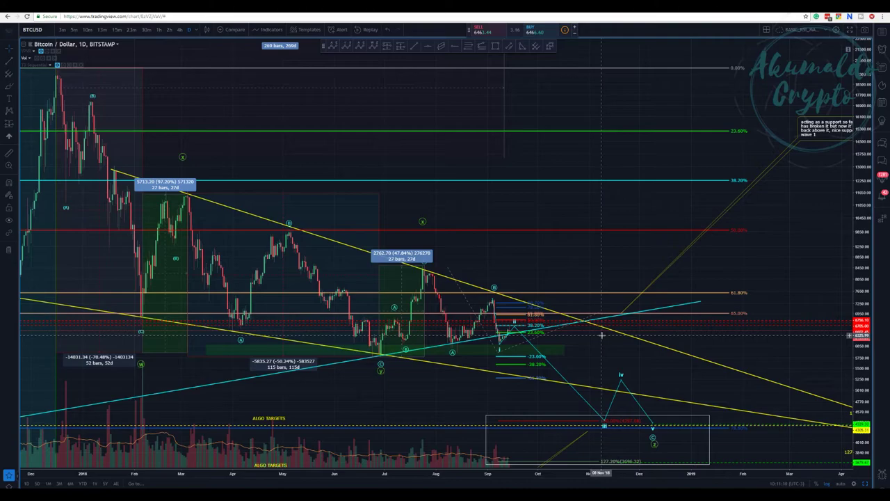
# - Delete the dashed red horizontal line lying along the 38.20% retracement level near wave ii
pyautogui.scroll(-2, 601, 335)
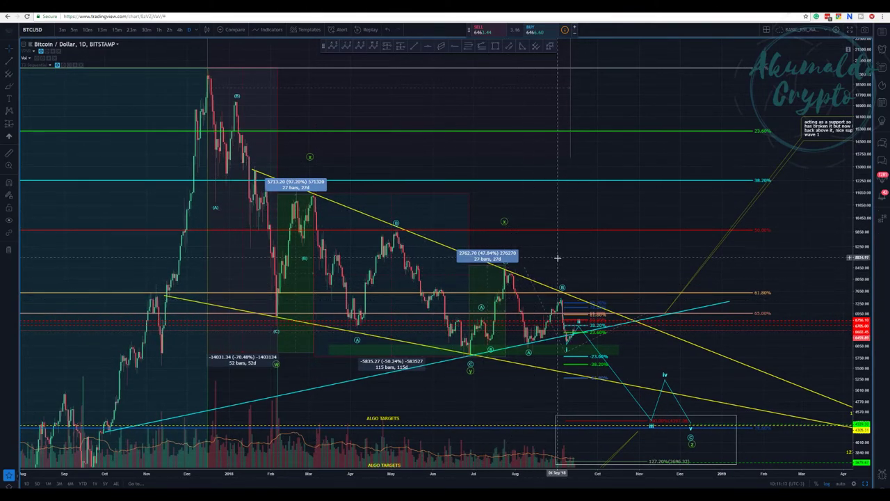
pyautogui.scroll(2, 557, 258)
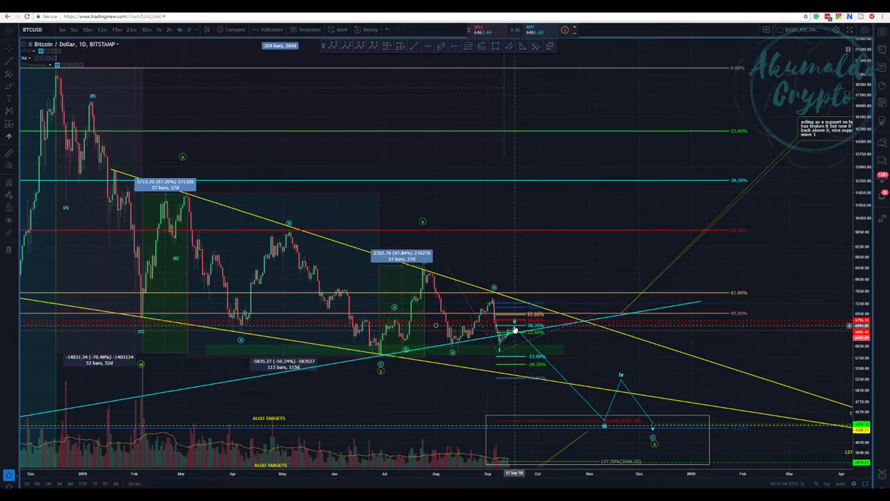
pyautogui.scroll(1, 530, 328)
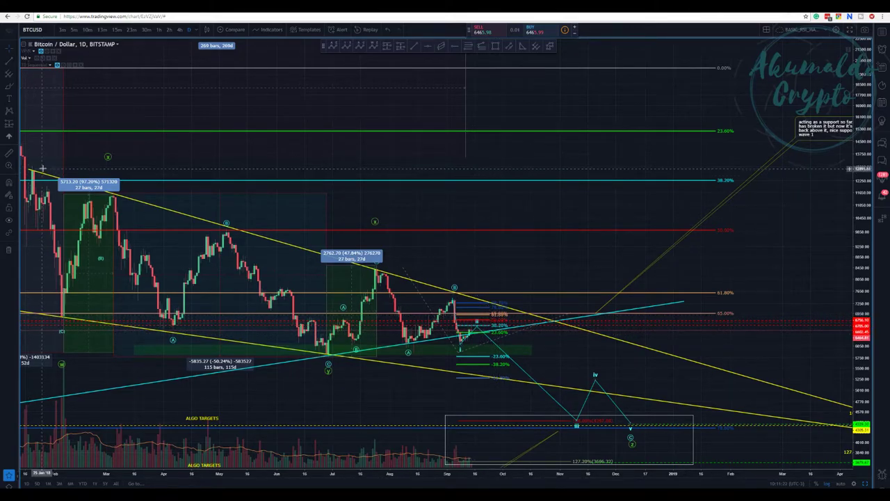
pyautogui.click(8, 165)
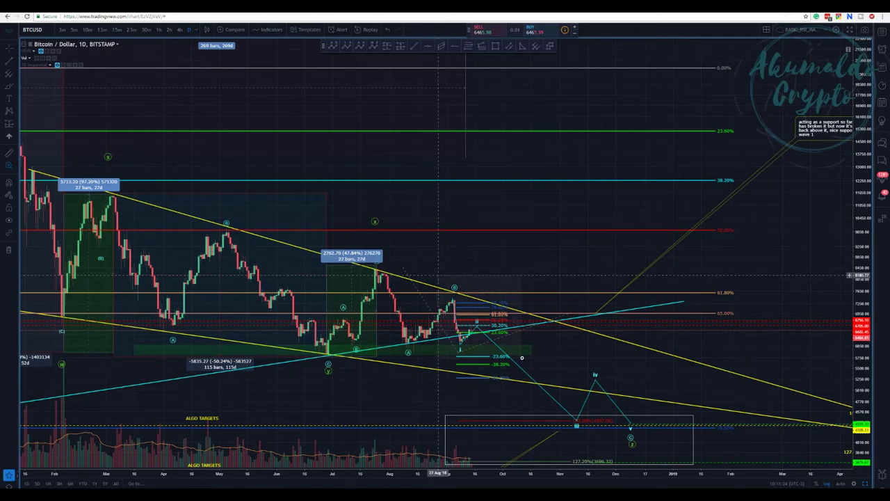
pyautogui.moveTo(522, 357); pyautogui.dragTo(439, 276)
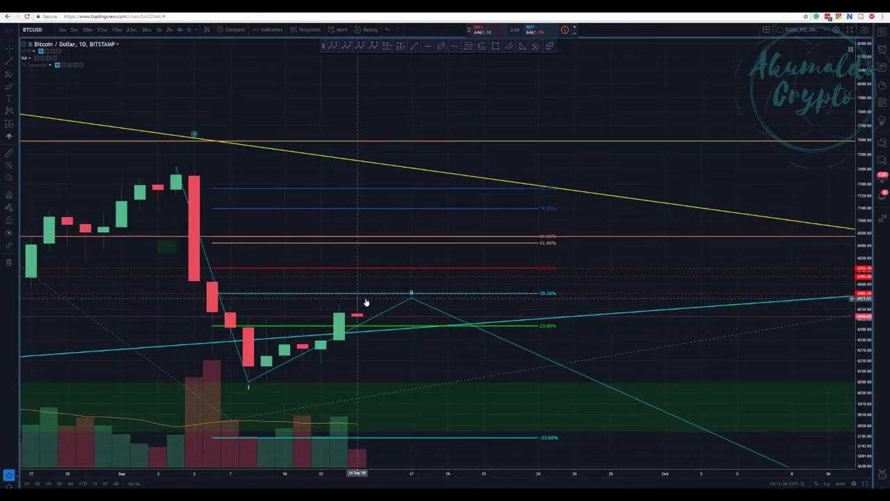
pyautogui.scroll(-1, 548, 297)
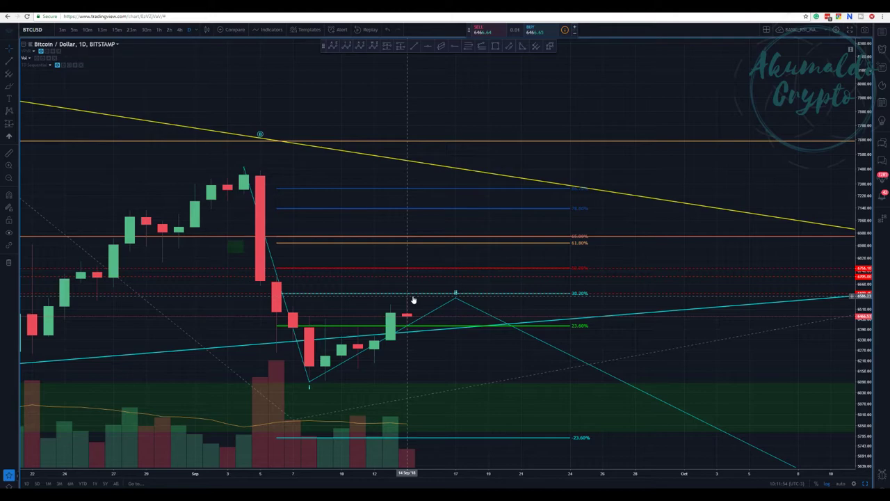
pyautogui.click(634, 297)
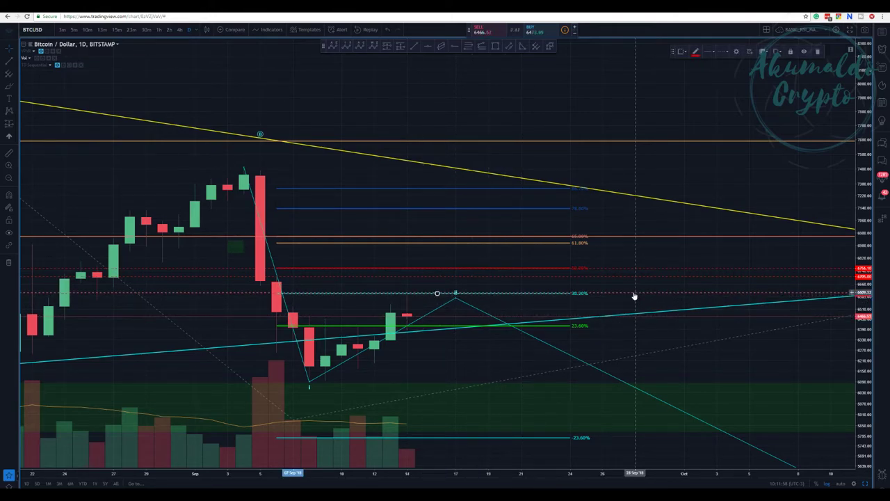
pyautogui.click(635, 297)
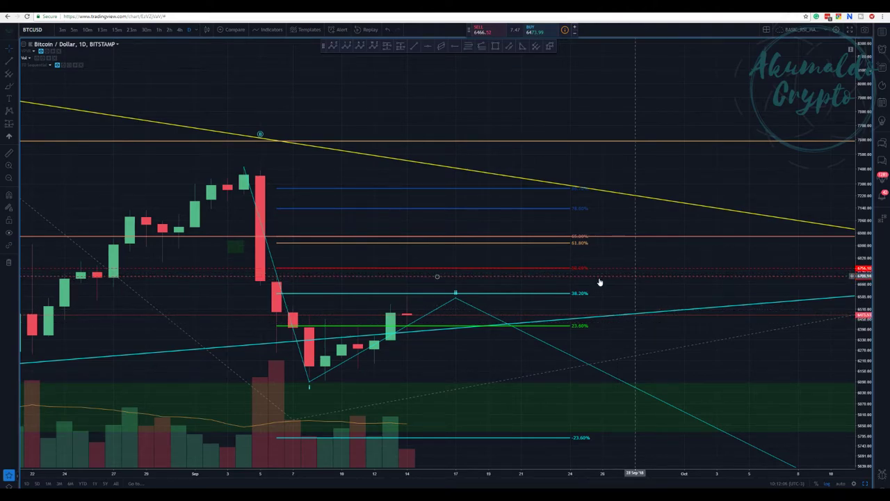
# - Raise the projected teal wave ii point to about 6730 on 18 September, just below the 50% retracement level
pyautogui.moveTo(456, 298); pyautogui.dragTo(472, 270)
pyautogui.scroll(-1, 458, 320)
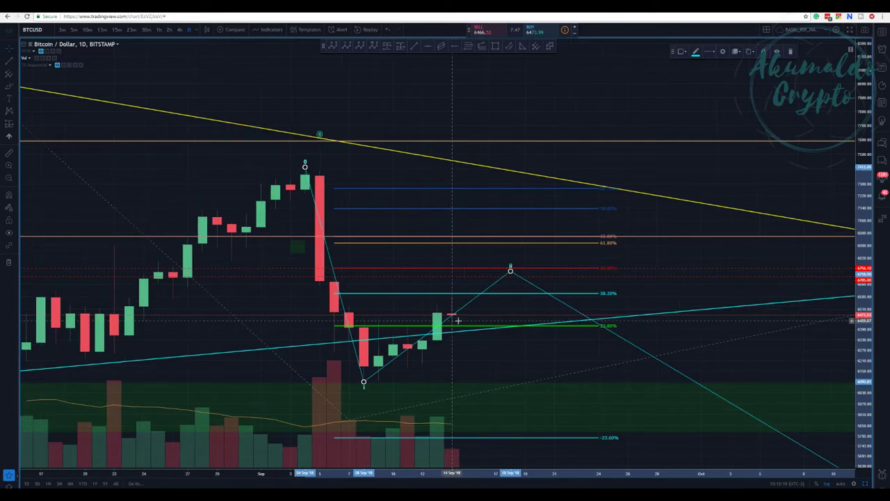
pyautogui.click(9, 177)
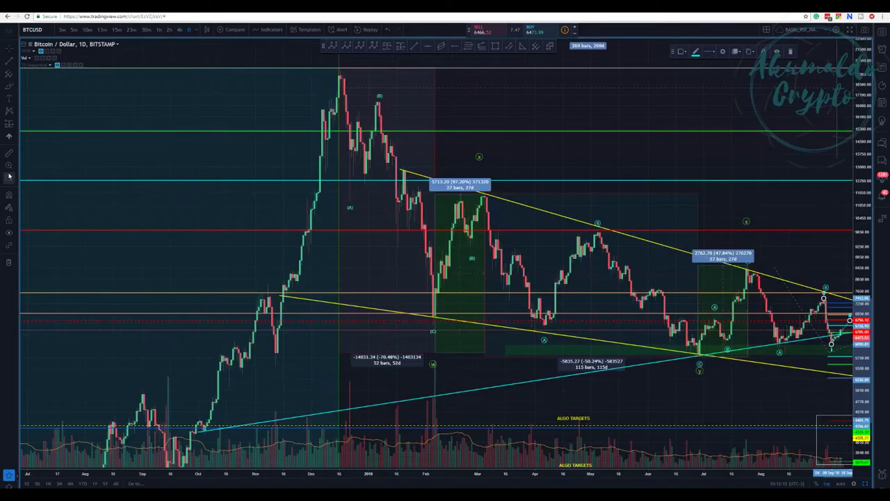
# - Extend the date range measuring the correction since the December 2017 top to 14 September 2018
pyautogui.scroll(1, 667, 179)
pyautogui.scroll(-1, 667, 179)
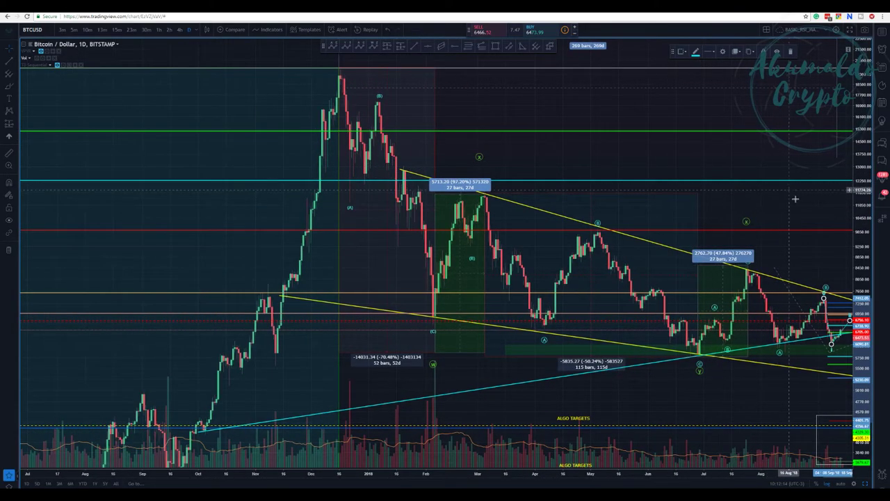
pyautogui.hscroll(1, 740, 198)
pyautogui.moveTo(739, 198)
pyautogui.mouseDown()
pyautogui.moveTo(563, 285)
pyautogui.moveTo(624, 267)
pyautogui.mouseUp()
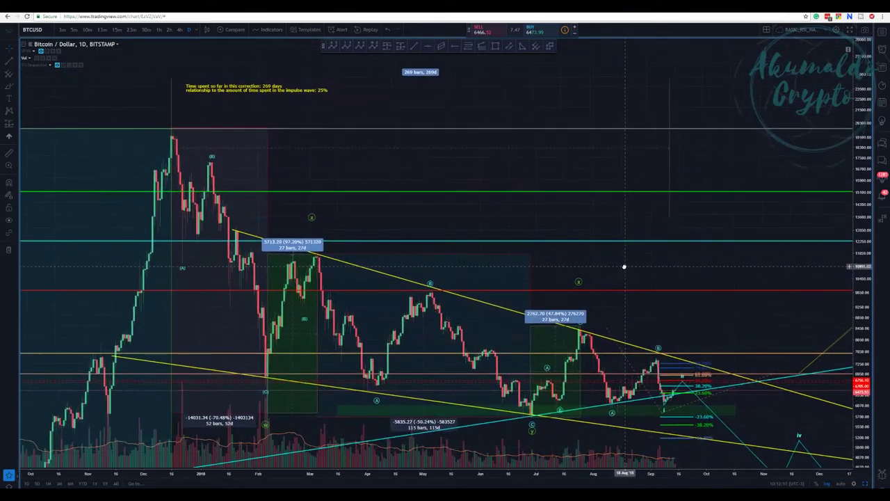
pyautogui.click(670, 81)
pyautogui.moveTo(669, 80); pyautogui.dragTo(675, 70)
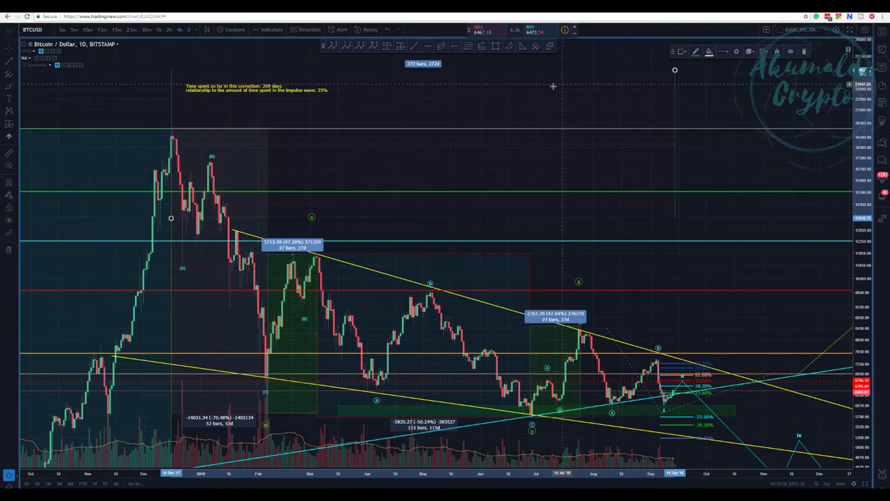
pyautogui.scroll(-2, 255, 231)
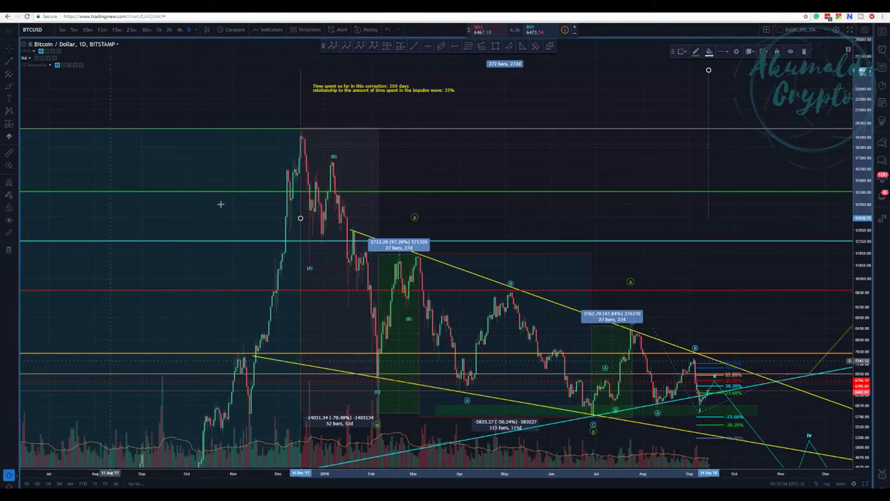
# - Try the invite-only script Combo Indicator AkumaldoCrypto + Strategy on the daily chart and remove it again
pyautogui.scroll(2, 457, 211)
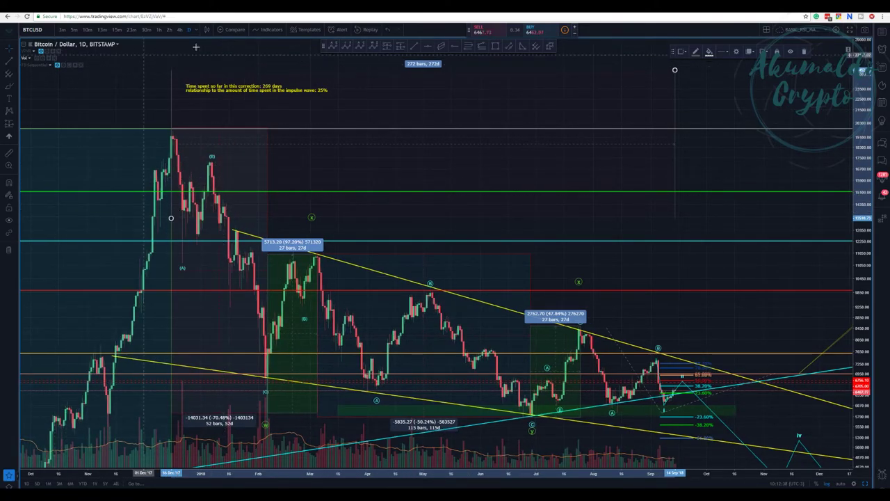
pyautogui.click(274, 34)
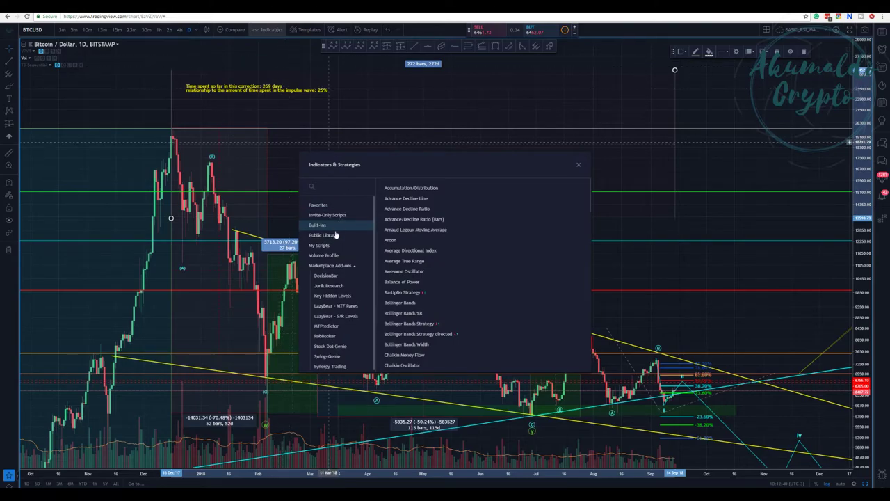
pyautogui.click(334, 217)
pyautogui.click(410, 188)
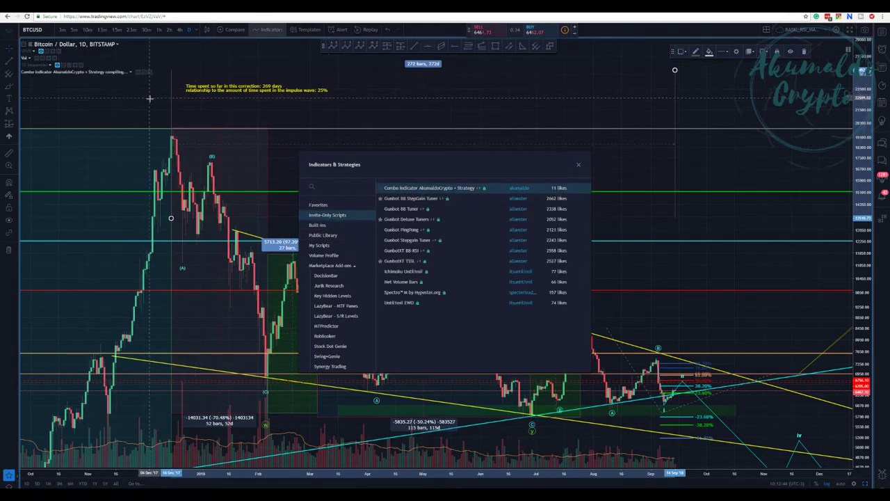
pyautogui.click(578, 163)
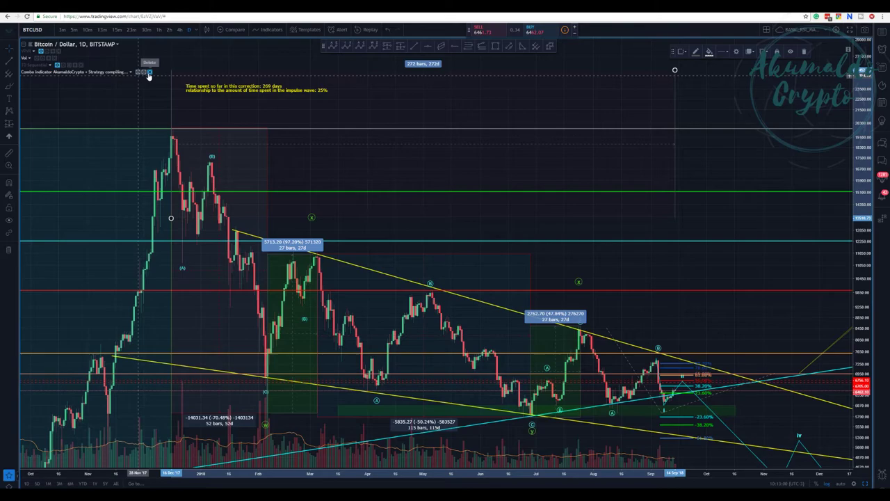
pyautogui.click(148, 74)
# - Look through the favorite, invite-only, built-in and volume profile scripts, and try the personal script Akumaldo All-in-One on the chart
pyautogui.click(267, 29)
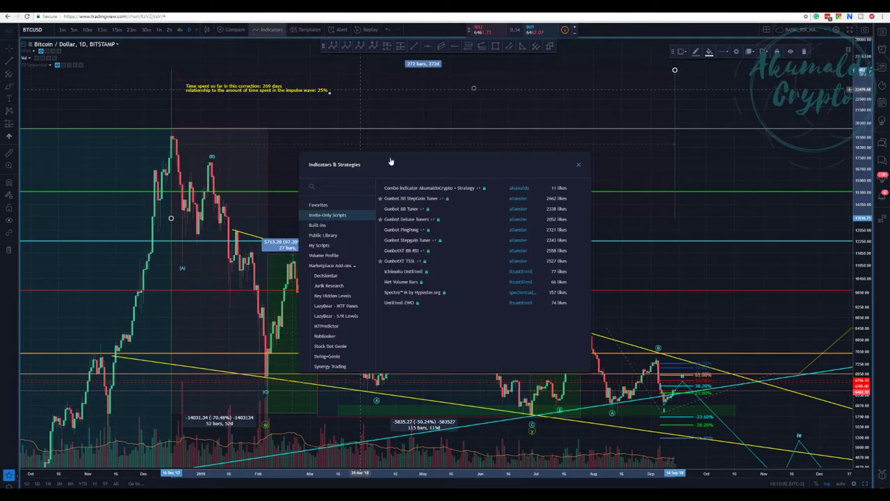
pyautogui.click(321, 206)
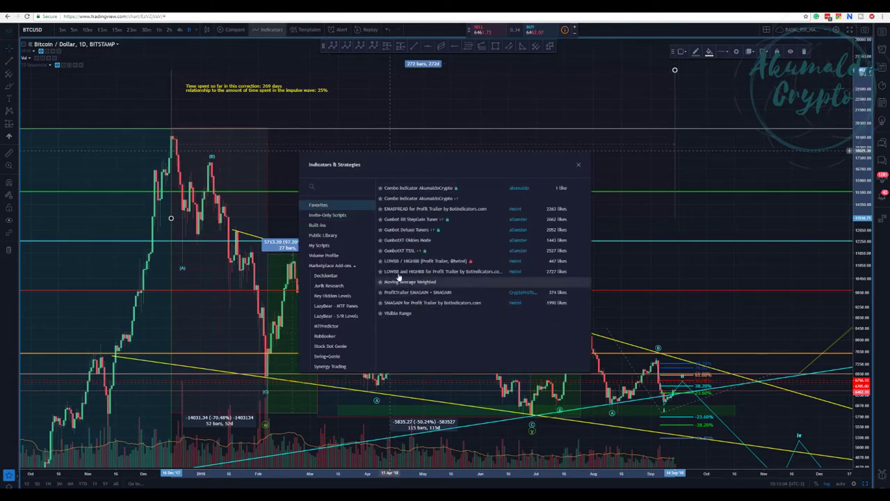
pyautogui.click(338, 216)
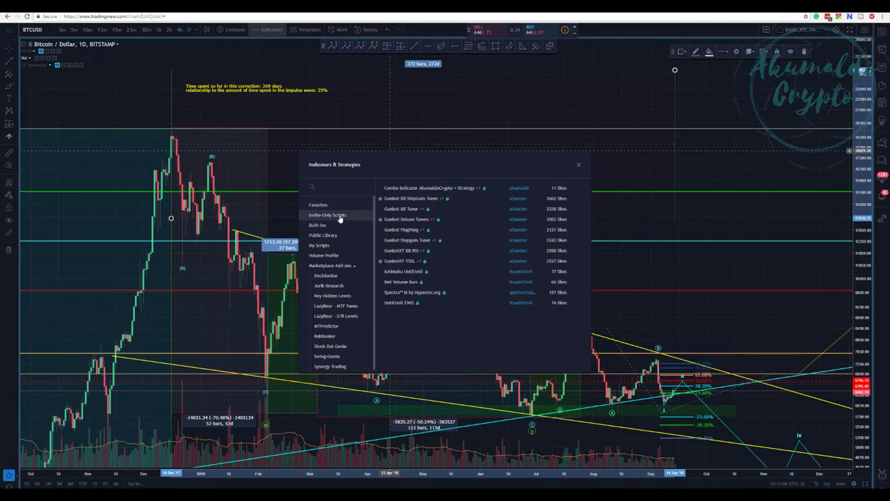
pyautogui.click(332, 224)
pyautogui.click(333, 215)
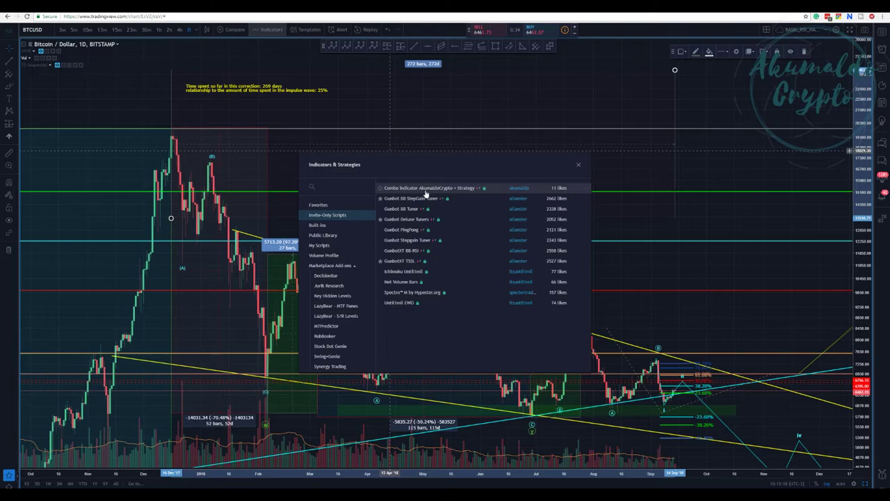
pyautogui.click(334, 254)
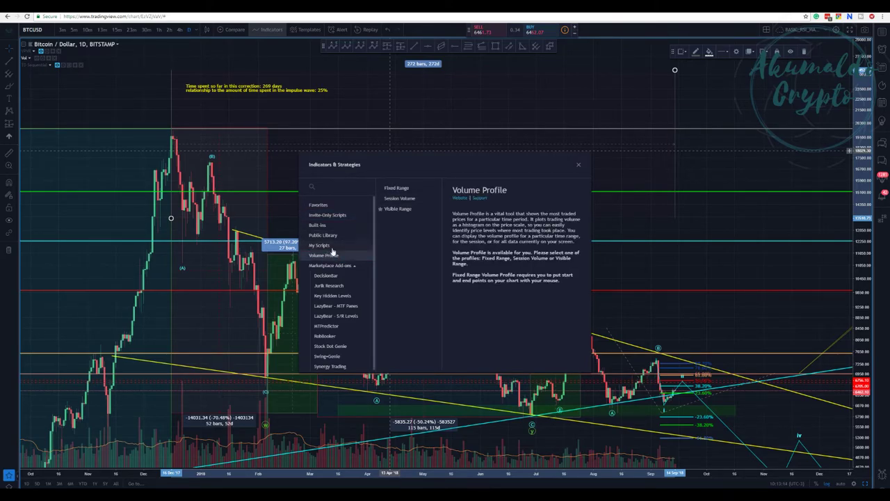
pyautogui.click(365, 245)
pyautogui.click(417, 188)
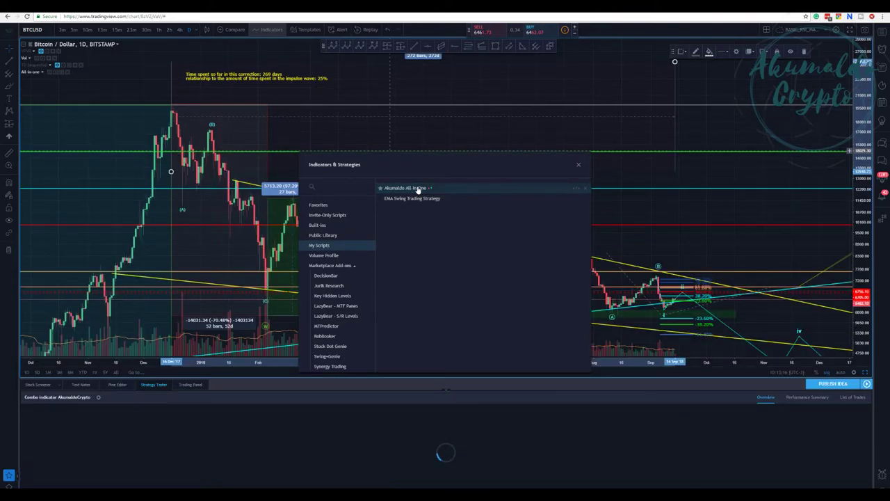
pyautogui.click(447, 393)
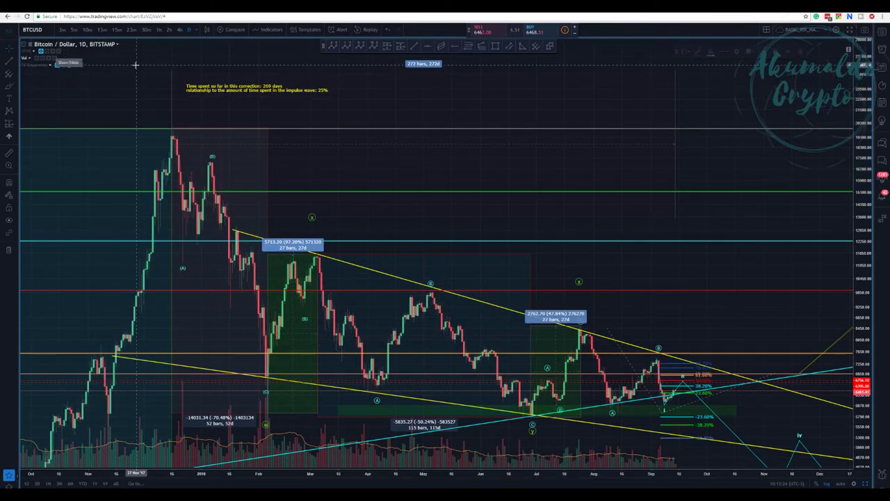
# - Add the personal script Akumaldo All-in-One to the daily chart and collapse the strategy tester
pyautogui.click(271, 30)
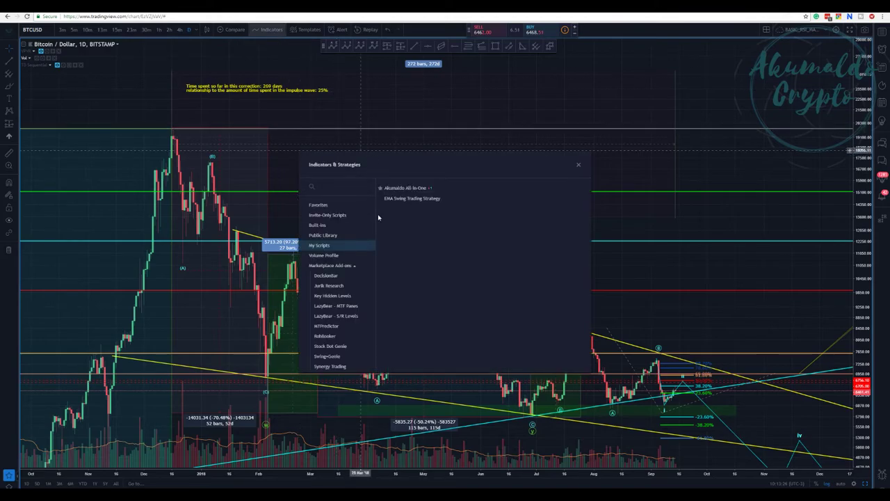
pyautogui.click(406, 188)
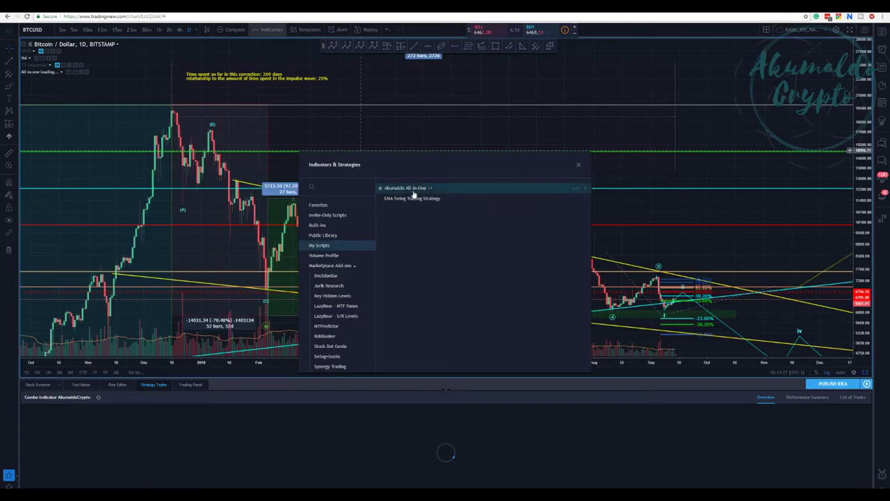
pyautogui.click(447, 390)
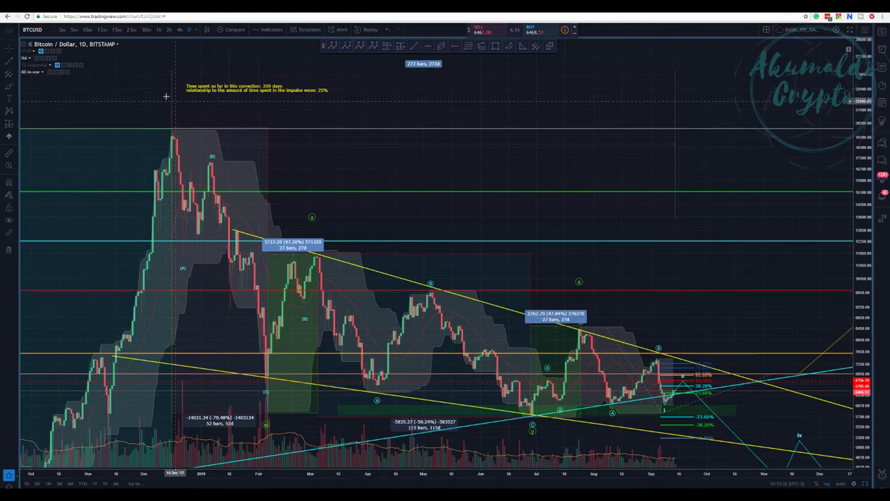
# - Turn off the All-in-one indicator's Ichimoku Lead 1 and 2, LowerBand, UpperBand, Dolchian Medium Line, Resistance Zone and Support Zone plots
pyautogui.click(55, 73)
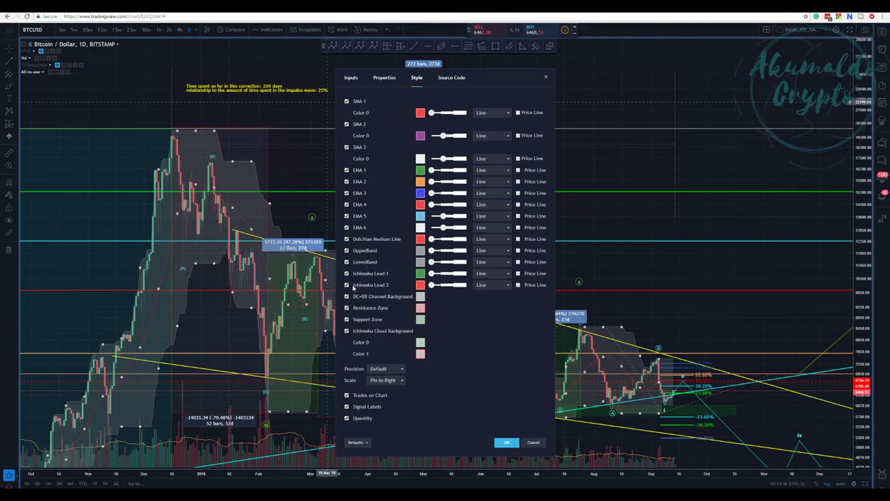
pyautogui.click(346, 273)
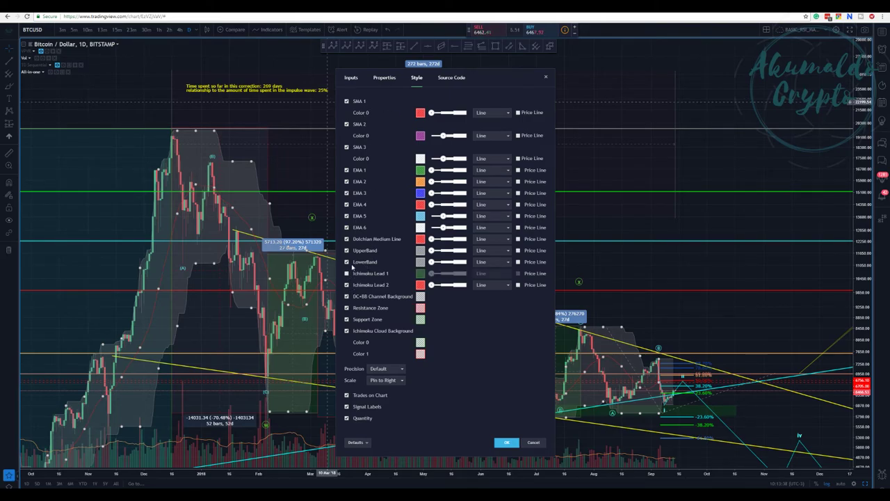
pyautogui.click(347, 262)
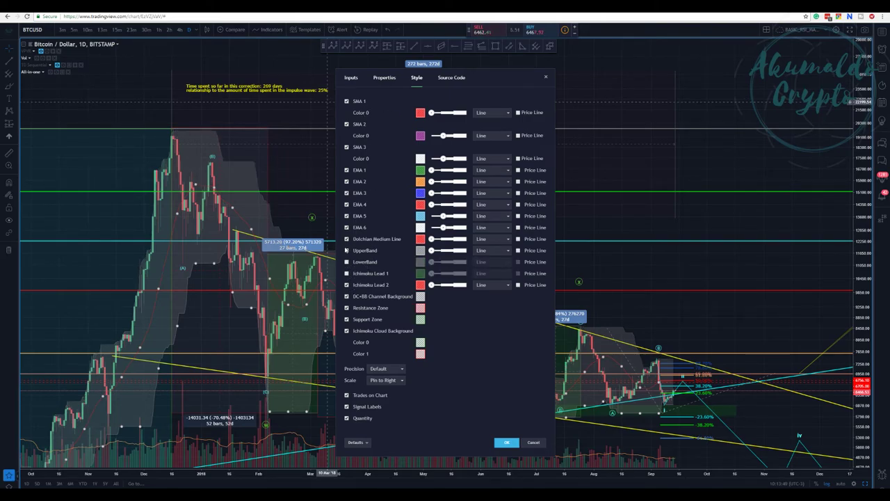
pyautogui.click(347, 250)
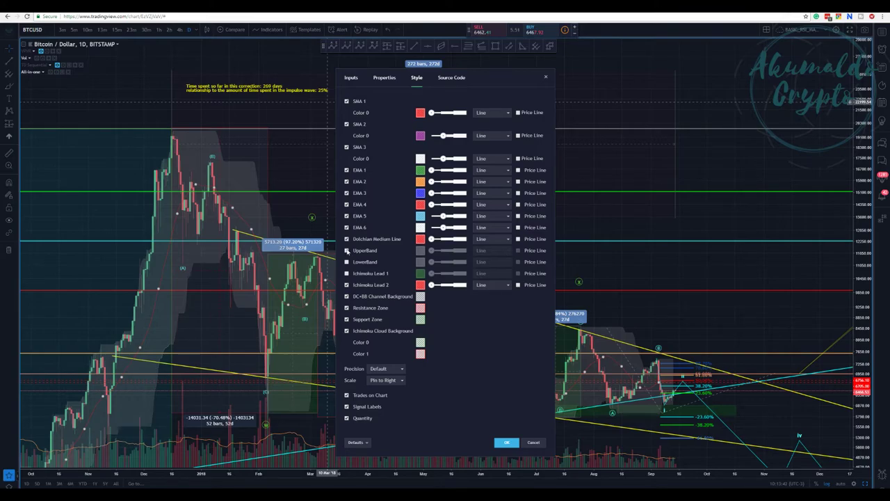
pyautogui.click(346, 239)
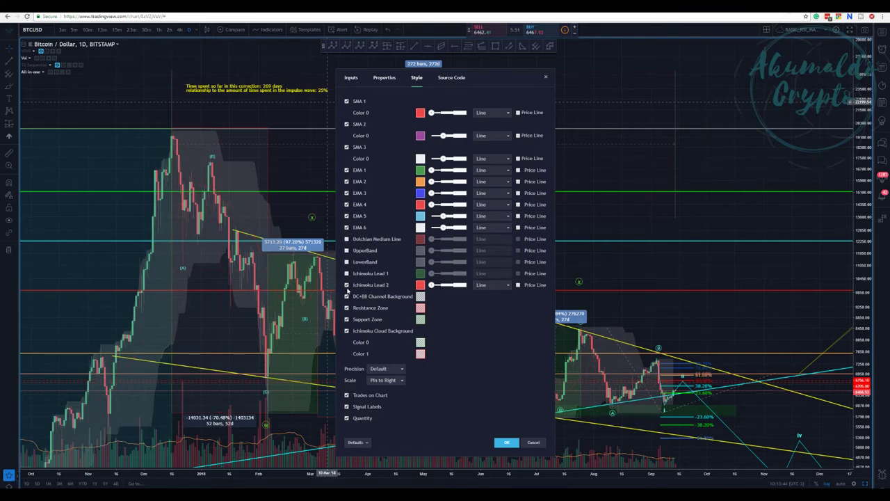
pyautogui.click(346, 285)
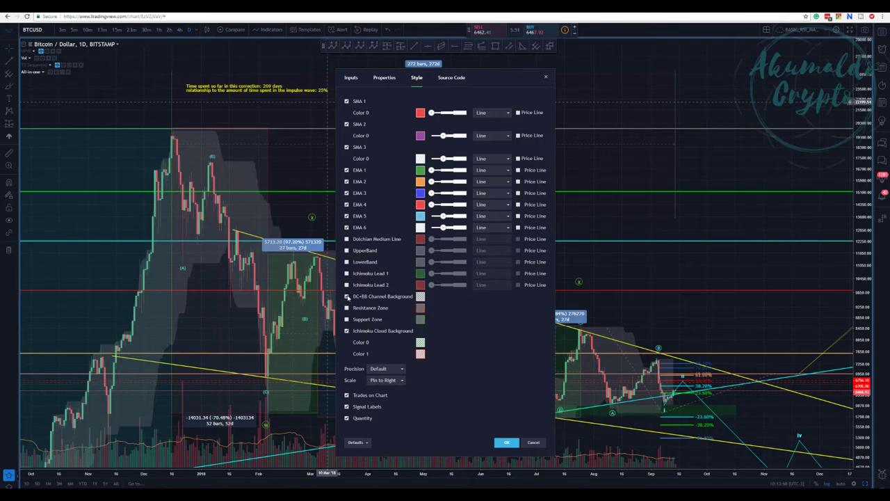
pyautogui.click(347, 296)
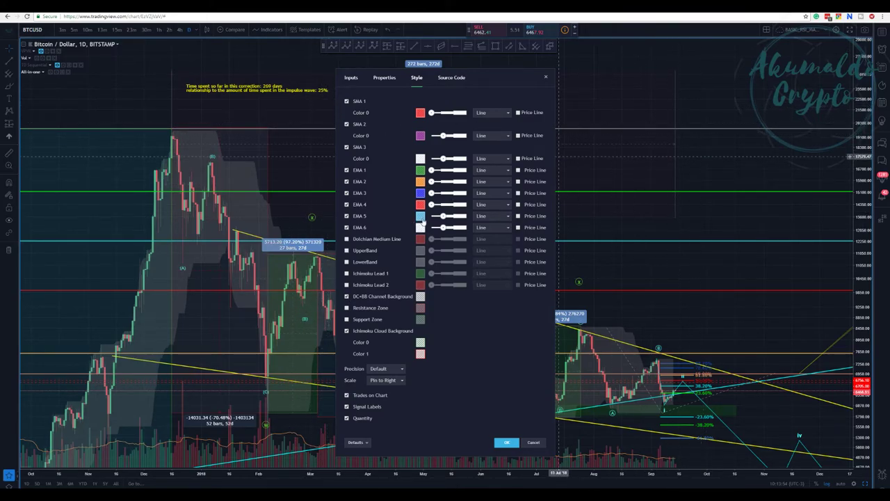
pyautogui.click(420, 217)
pyautogui.click(440, 238)
pyautogui.press('Escape')
# - Hide the All-in-one indicator on the daily chart
pyautogui.scroll(3, 626, 172)
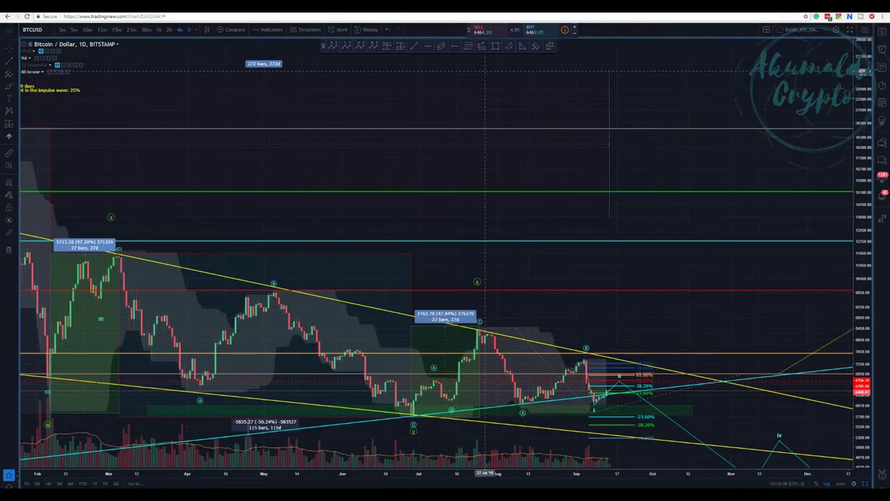
pyautogui.scroll(-2, 148, 95)
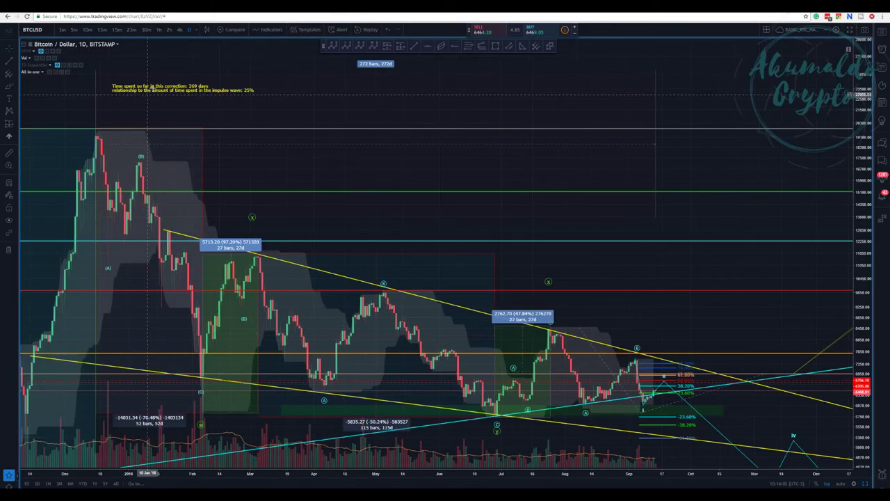
pyautogui.click(51, 72)
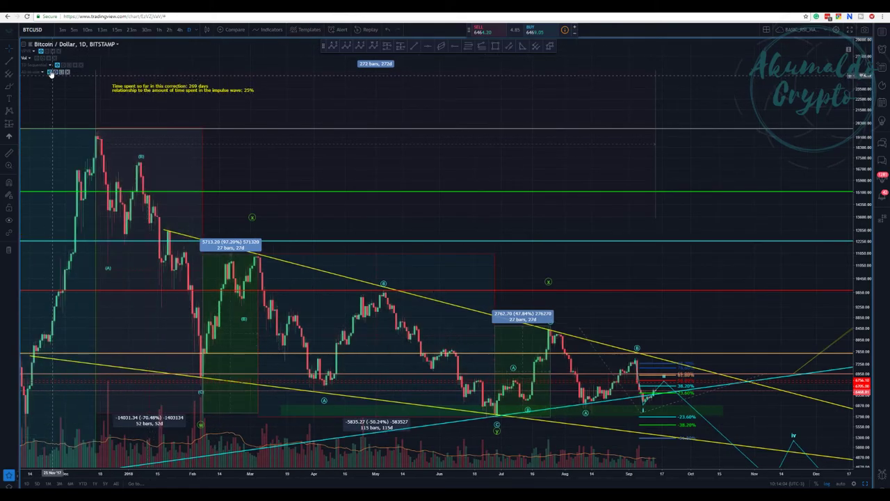
# - Examine the projected waves iii to v against the ALGO TARGETS lines on the daily chart
pyautogui.scroll(-1, 53, 76)
pyautogui.scroll(2, 649, 387)
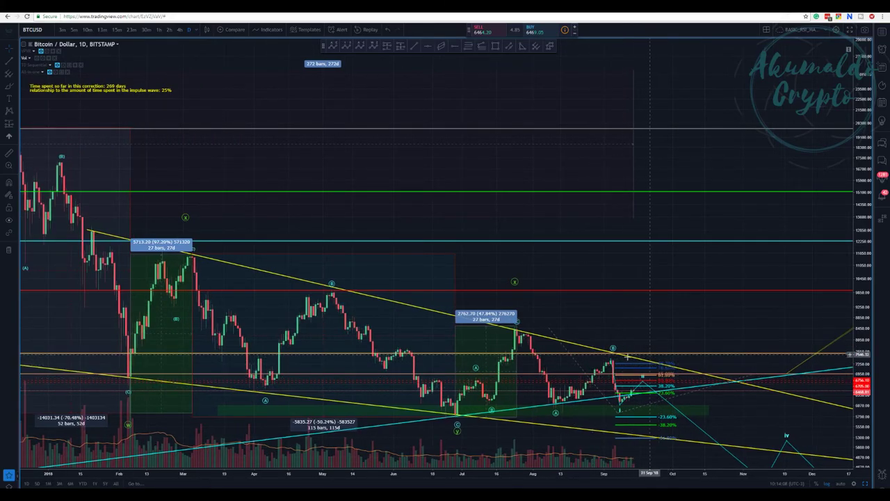
pyautogui.moveTo(786, 275); pyautogui.dragTo(717, 184)
pyautogui.scroll(1, 716, 183)
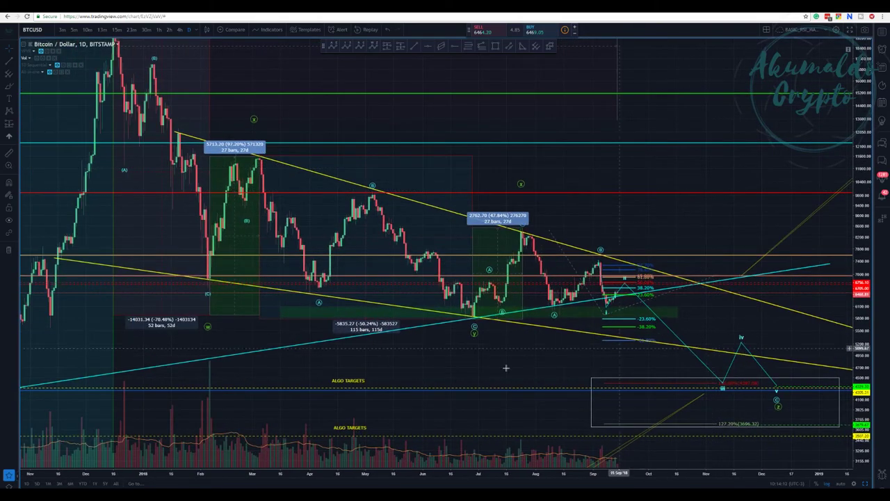
pyautogui.moveTo(486, 373); pyautogui.dragTo(446, 321)
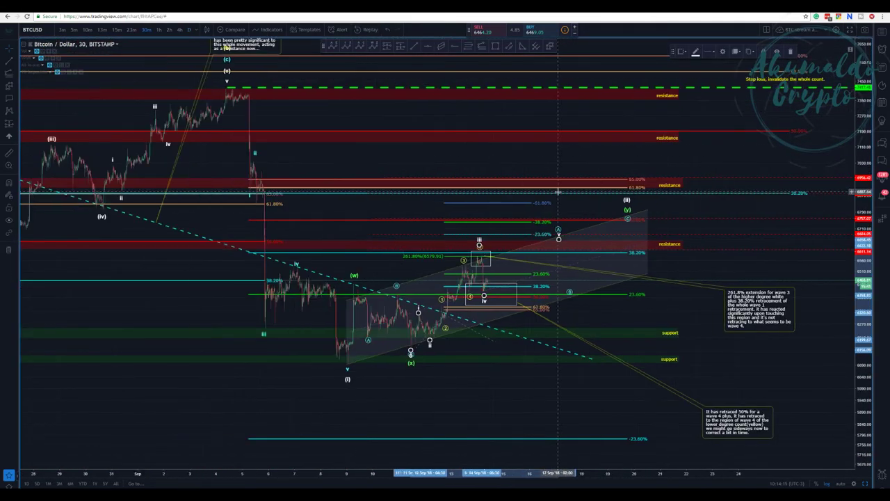
# - Examine the white wave iii and its yellow subwaves against the 261.80% extension on the 30-minute chart
pyautogui.scroll(3, 558, 191)
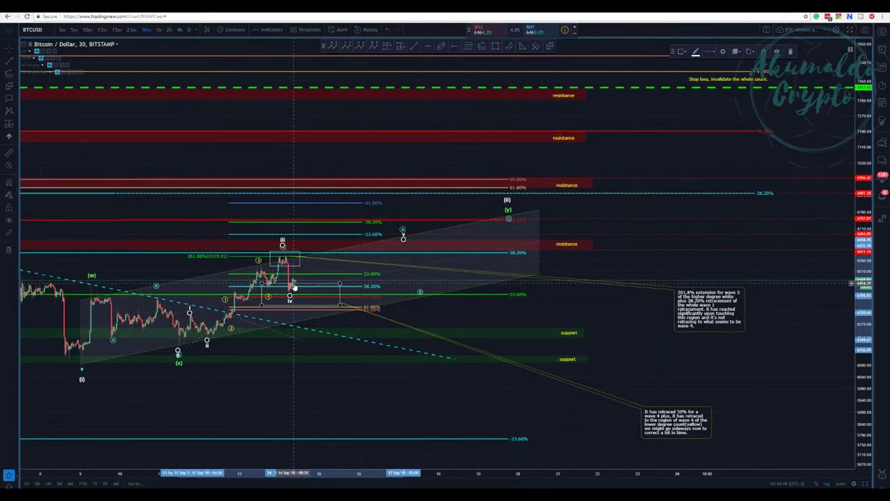
pyautogui.moveTo(283, 245); pyautogui.dragTo(283, 245)
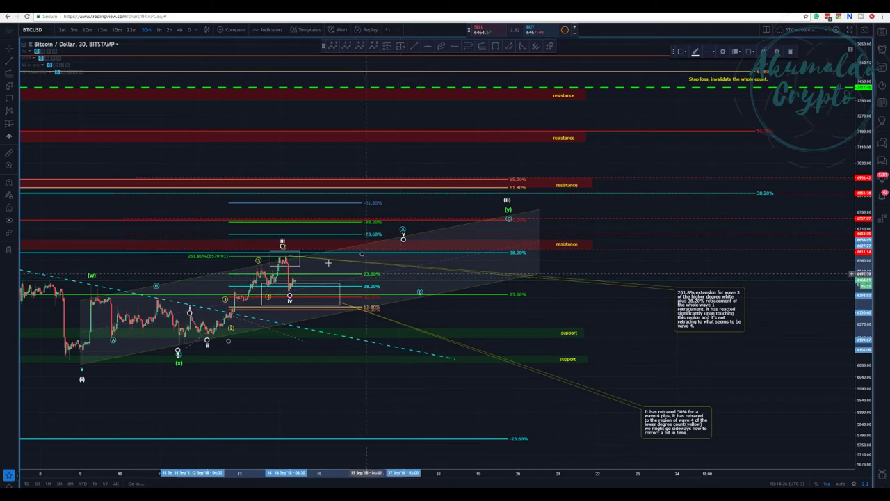
pyautogui.click(283, 244)
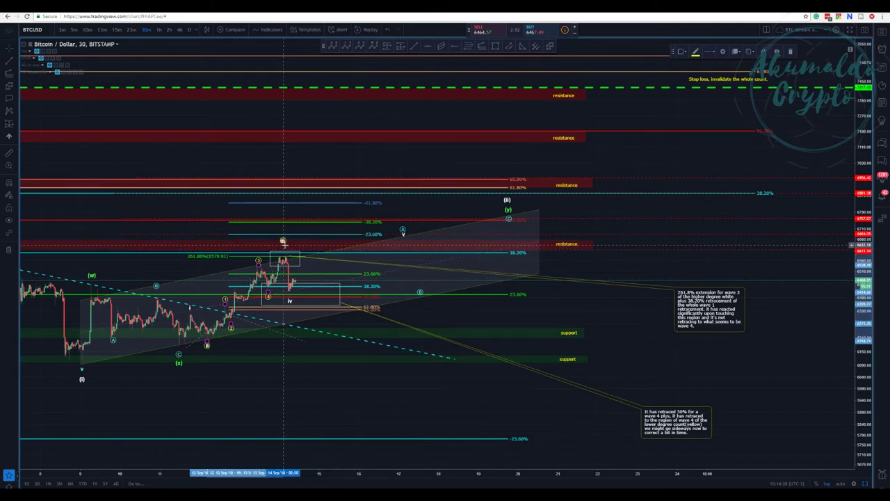
pyautogui.click(275, 267)
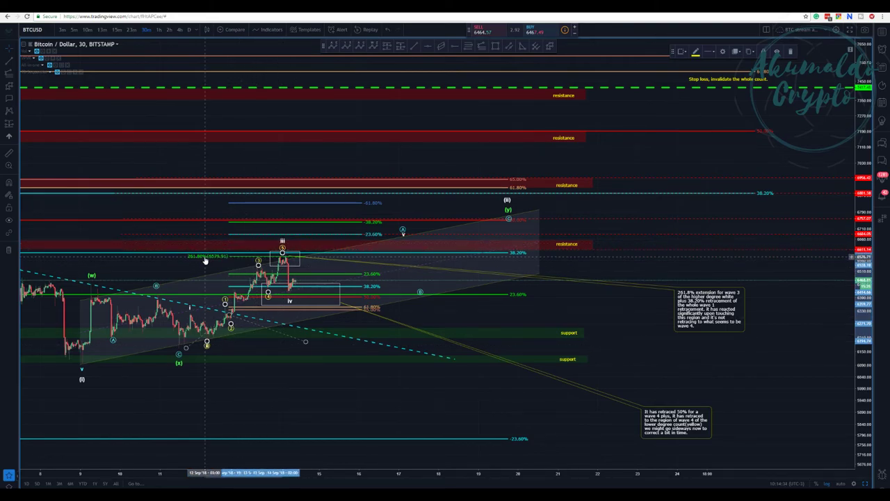
pyautogui.click(271, 259)
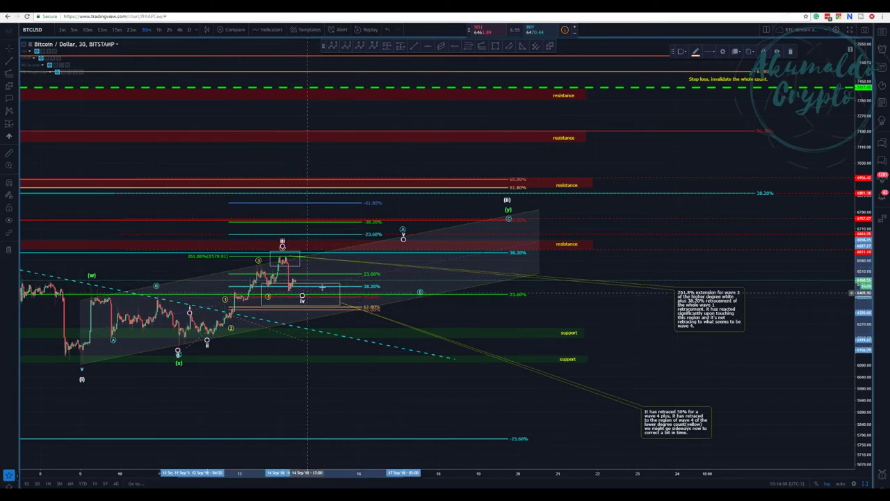
# - Enlarge the white box around the wave iv retracement zone so it spans 13 to 15 September
pyautogui.click(341, 284)
pyautogui.moveTo(341, 284); pyautogui.dragTo(349, 279)
pyautogui.moveTo(262, 304); pyautogui.dragTo(258, 303)
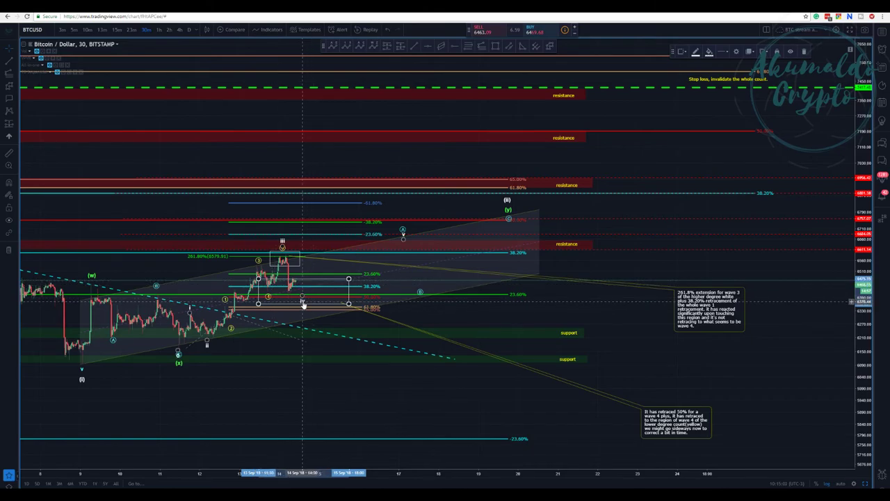
# - Move the white wave iv point to the 14 September low, next to the 23.60% retracement line
pyautogui.click(297, 304)
pyautogui.moveTo(297, 304); pyautogui.dragTo(289, 296)
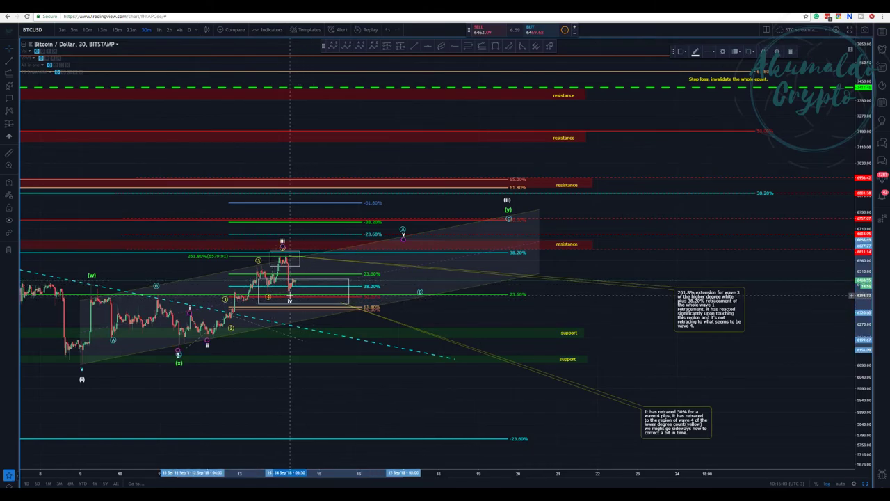
pyautogui.click(269, 299)
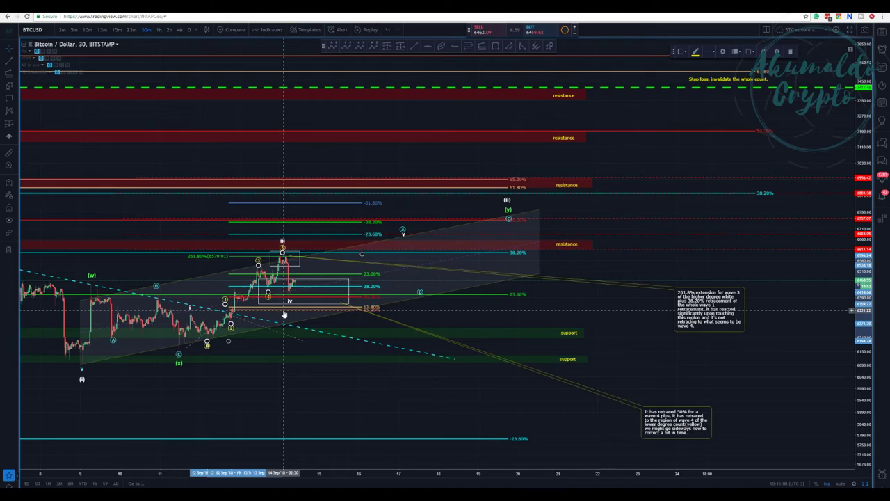
# - Align the projected wave (ii) point above wave (y) on 19 September and place white wave v on 17 September just below the -23.60% level
pyautogui.scroll(-1, 699, 316)
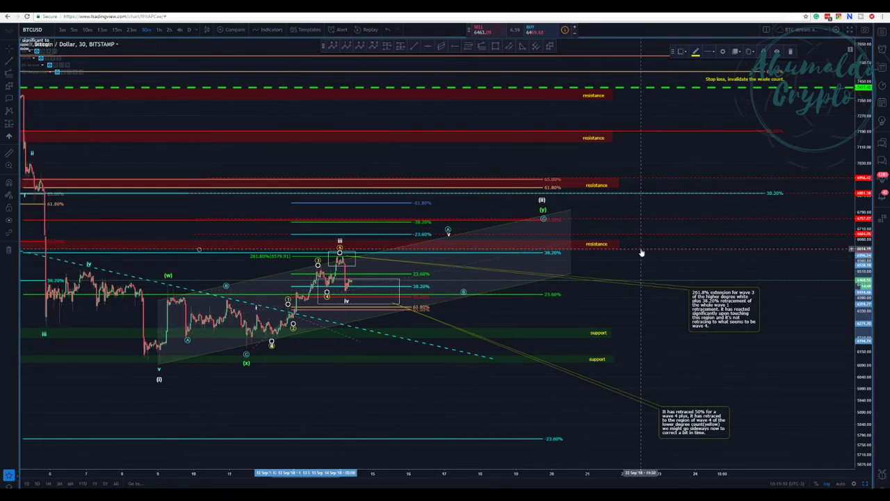
pyautogui.scroll(-1, 641, 253)
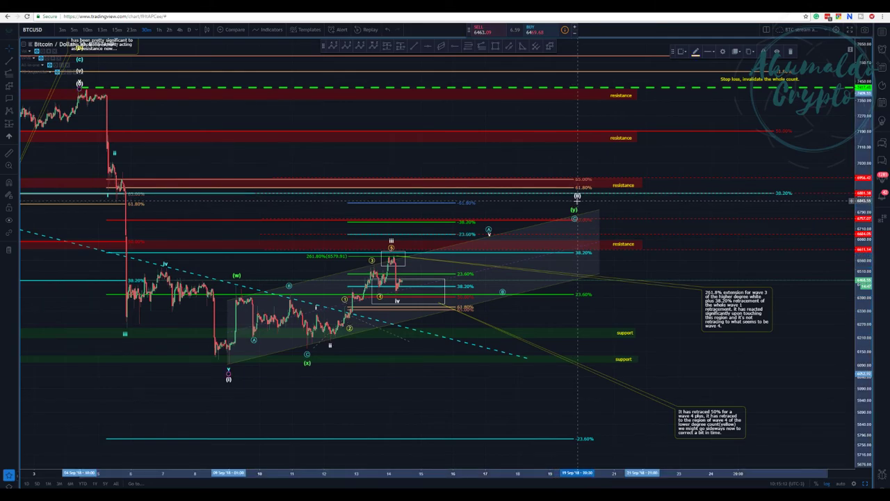
pyautogui.moveTo(578, 201); pyautogui.dragTo(574, 222)
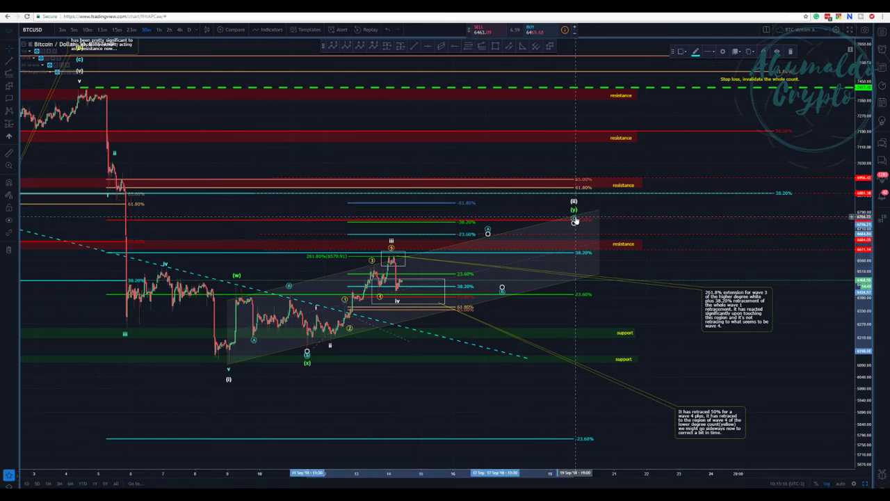
pyautogui.click(488, 234)
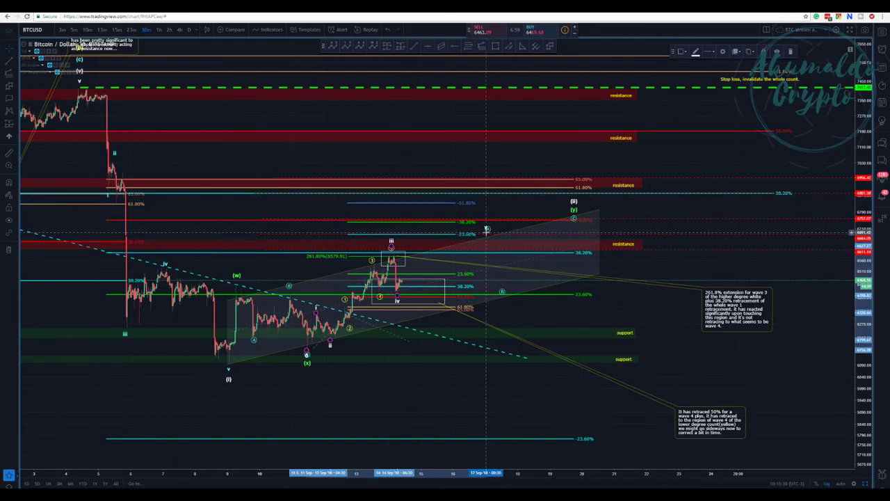
pyautogui.moveTo(487, 234); pyautogui.dragTo(487, 239)
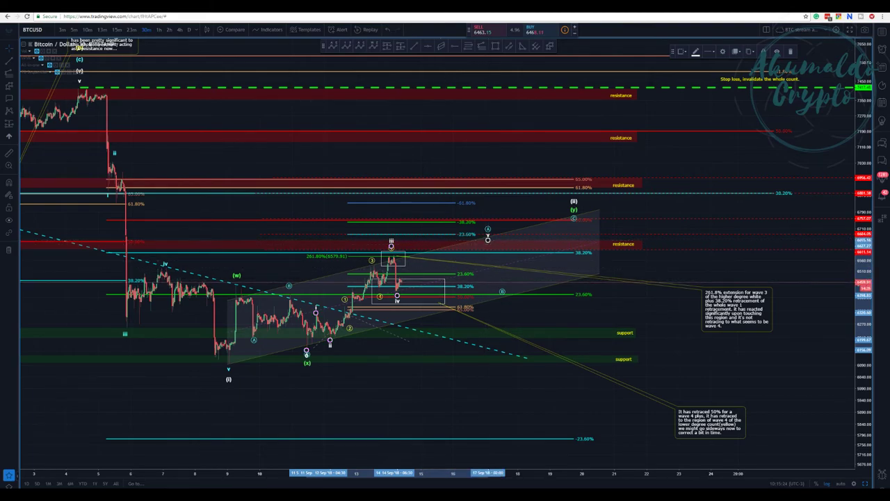